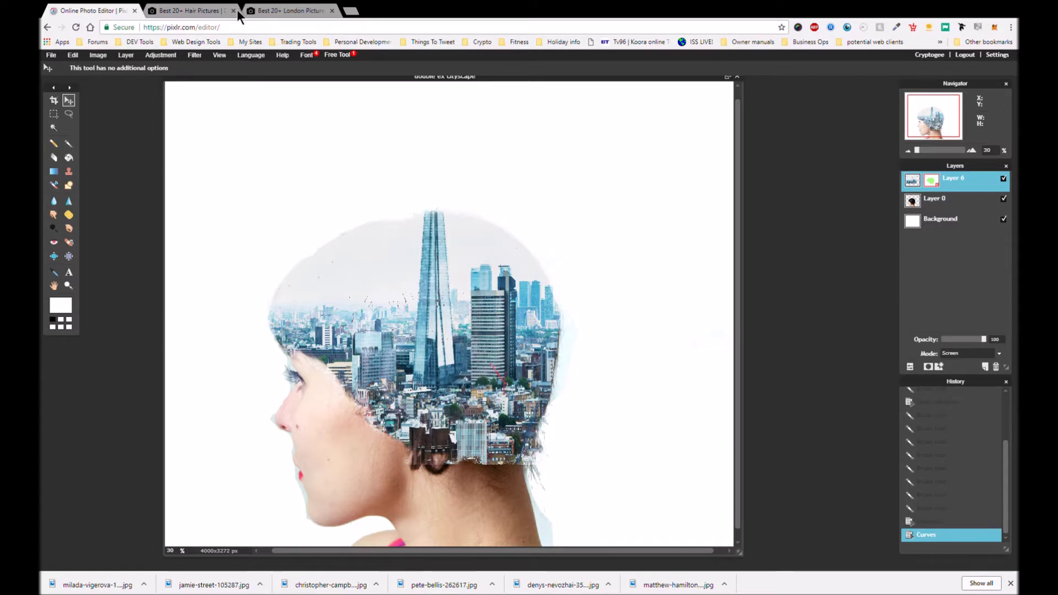
Step: Review the hair and London stock photo searches, view the Shard skyline photo enlarged, and return to the Pixlr editor
click(216, 11)
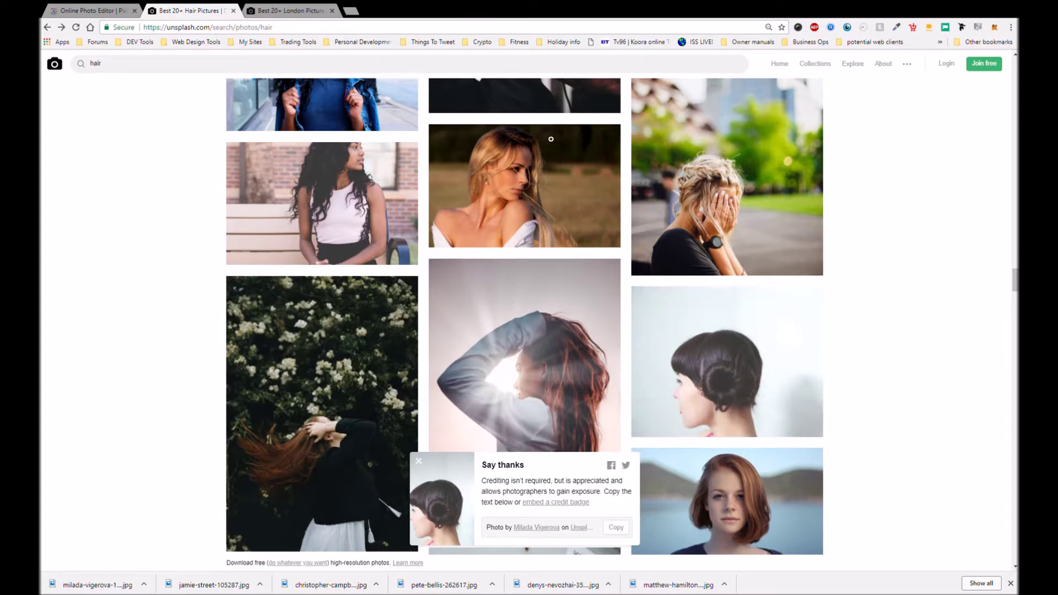
click(302, 10)
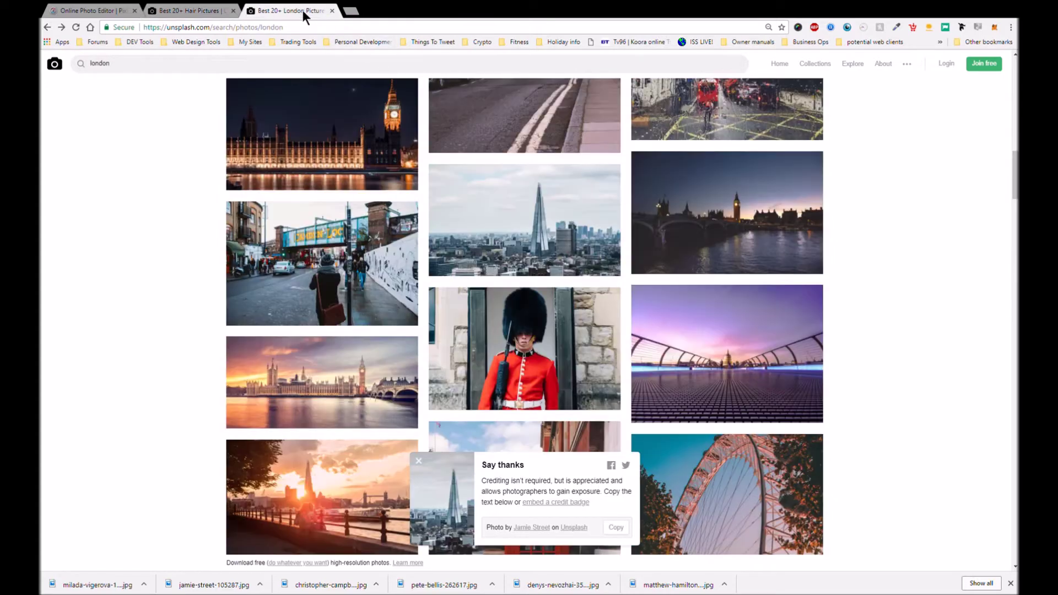
click(540, 242)
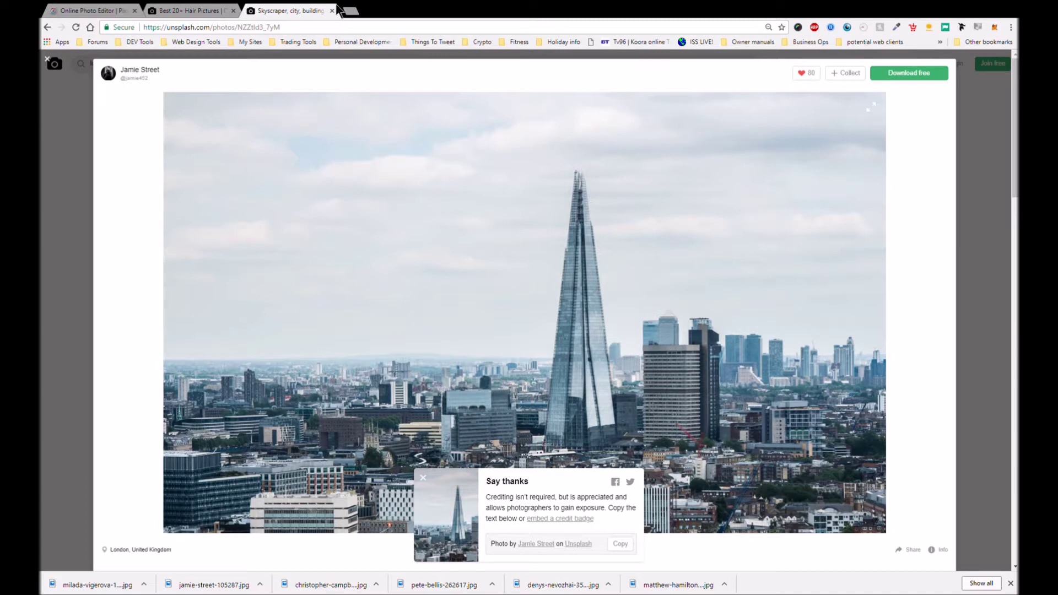
click(91, 10)
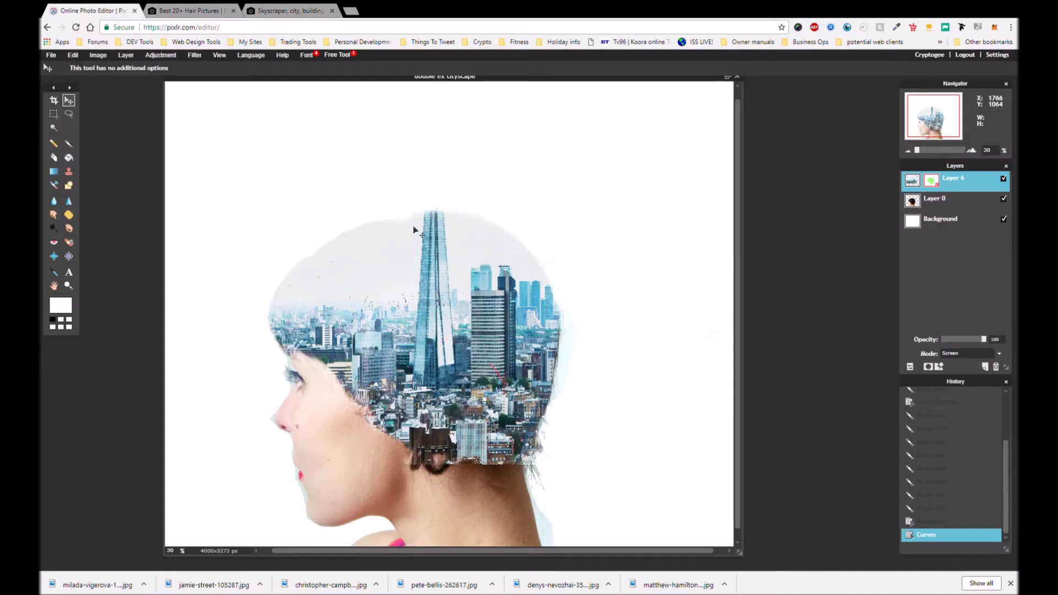
Step: Close the finished double-exposure cityscape image without saving it
scroll(722, 142, down, 1)
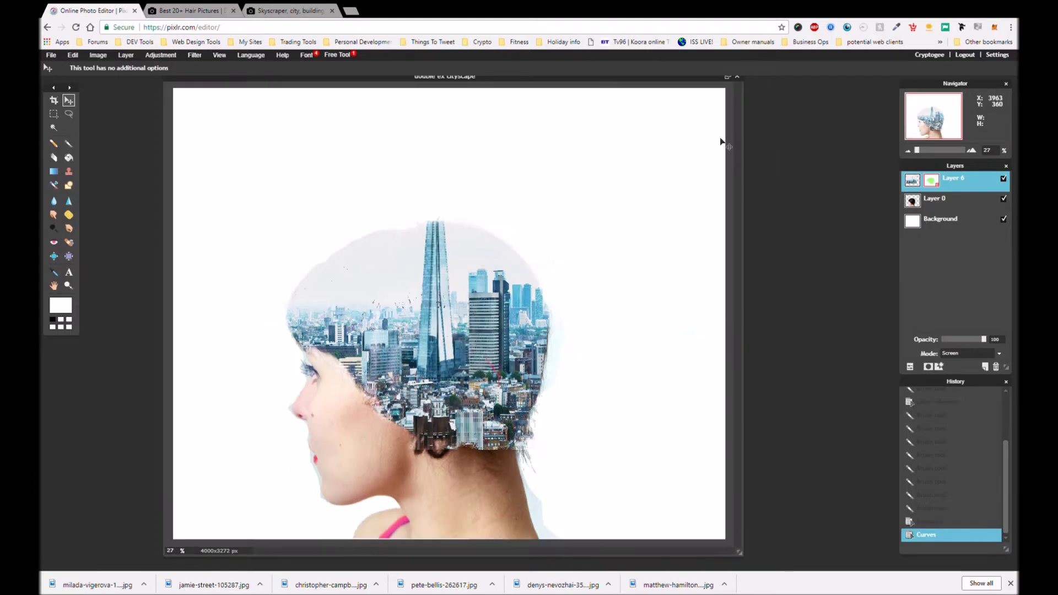
scroll(722, 142, down, 3)
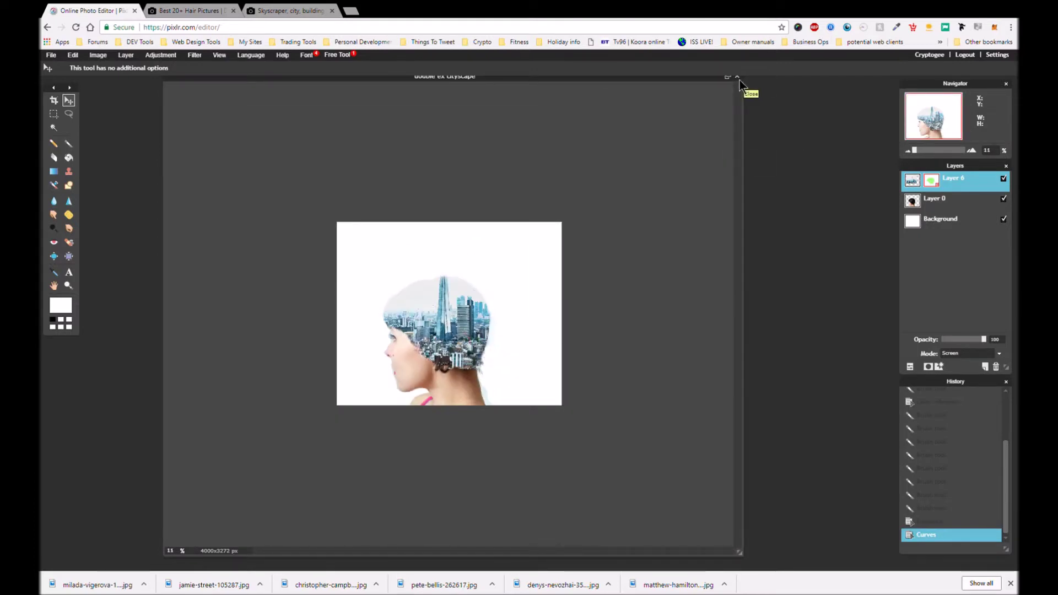
click(738, 78)
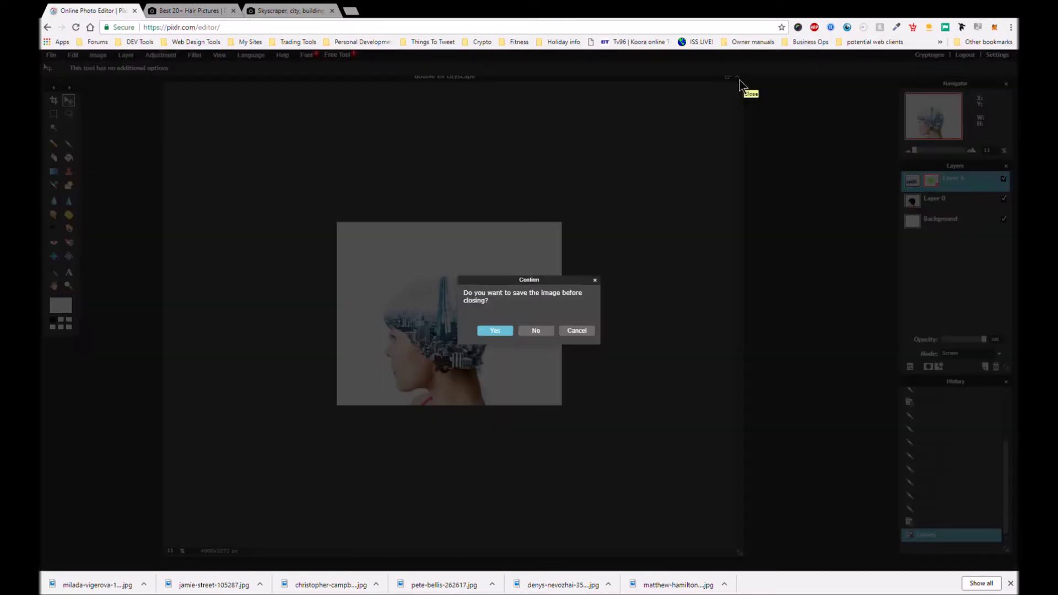
click(523, 331)
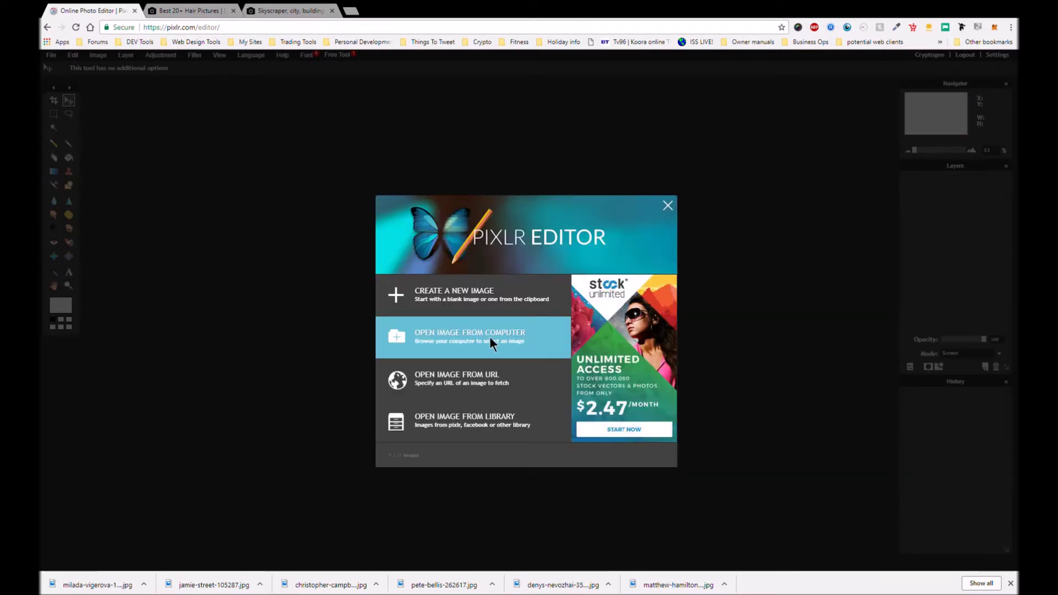
Step: Open the side-profile portrait of the dark-haired woman from the computer and apply Auto levels to it
click(489, 338)
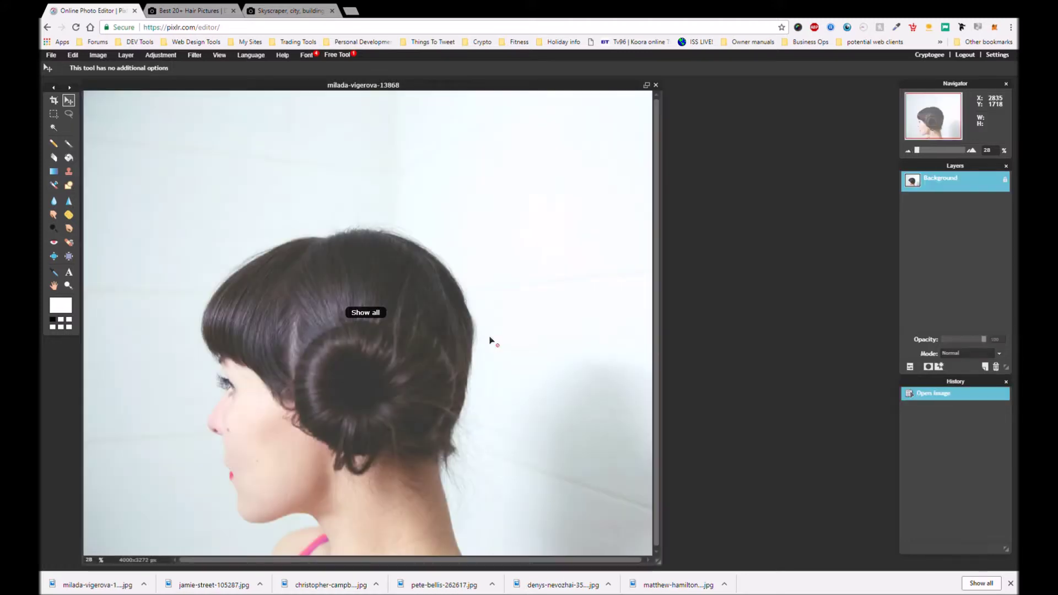
click(152, 55)
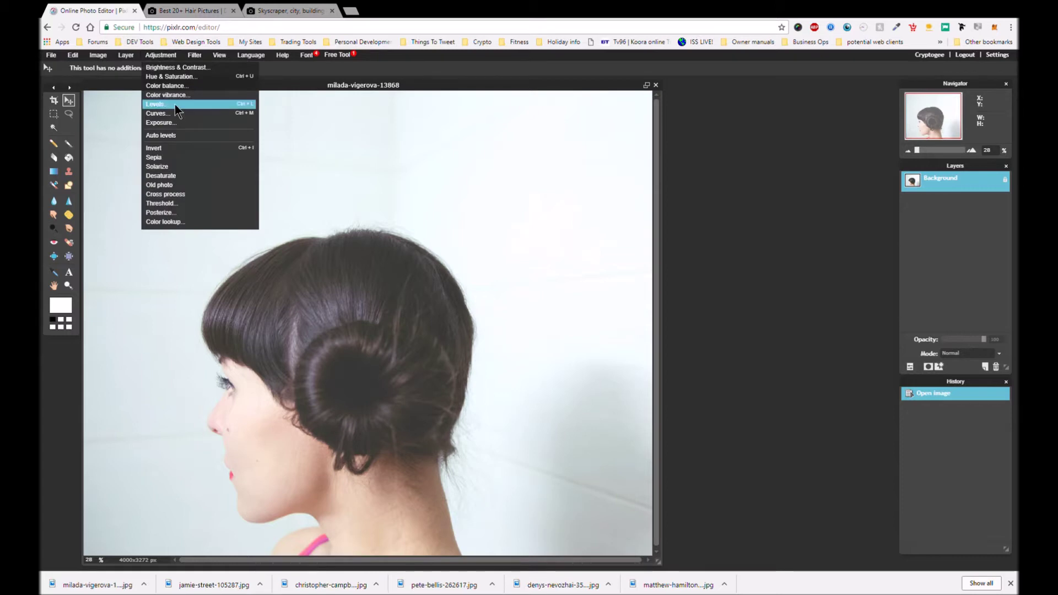
click(174, 135)
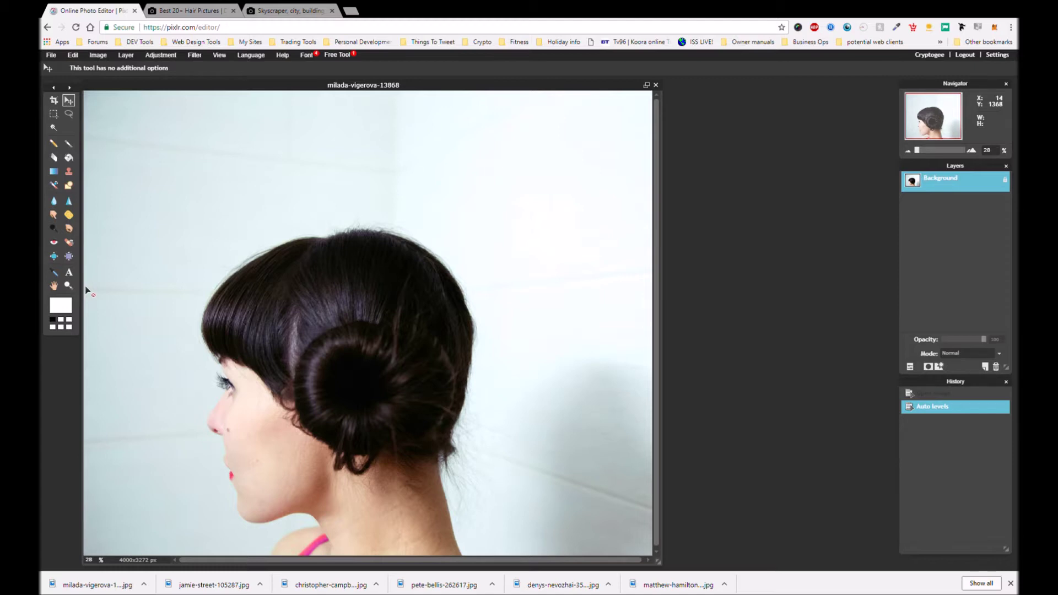
Step: Outline the woman's head and neck loosely with the Lasso tool and invert the selection to cover the surroundings
click(69, 114)
click(71, 68)
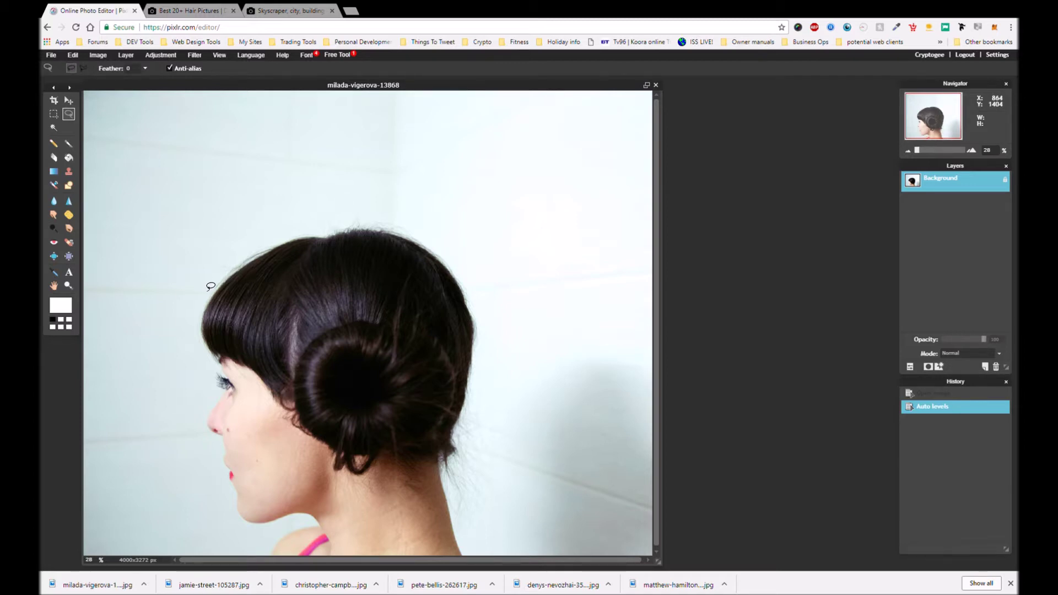
mouse_move(211, 286)
mouse_down()
mouse_move(284, 234)
mouse_move(357, 221)
mouse_move(425, 230)
mouse_move(466, 268)
mouse_move(495, 322)
mouse_move(460, 481)
mouse_move(460, 496)
mouse_move(464, 468)
mouse_move(462, 543)
mouse_up()
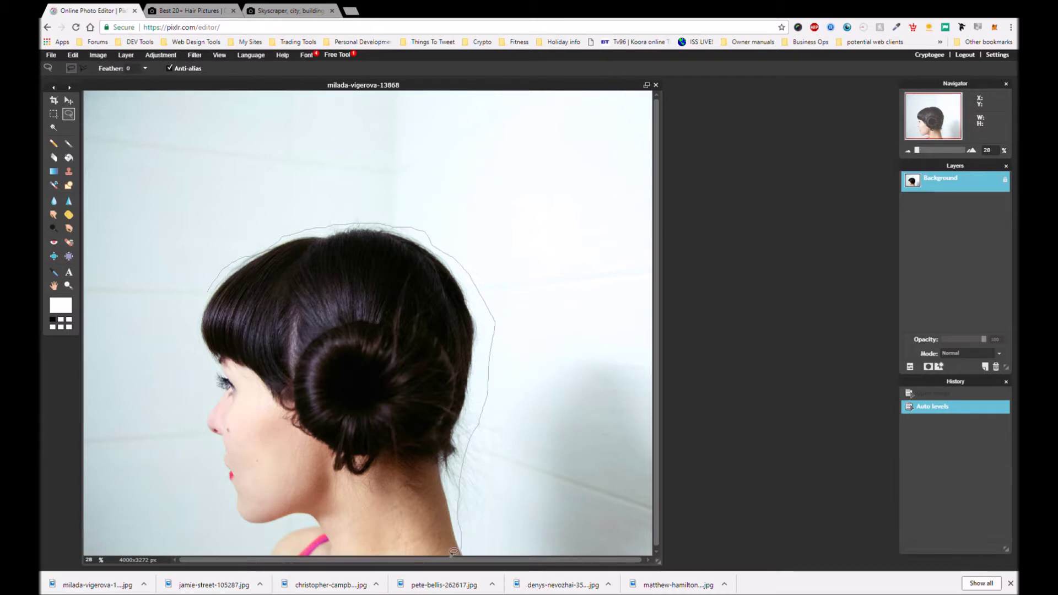
drag(453, 552, 453, 553)
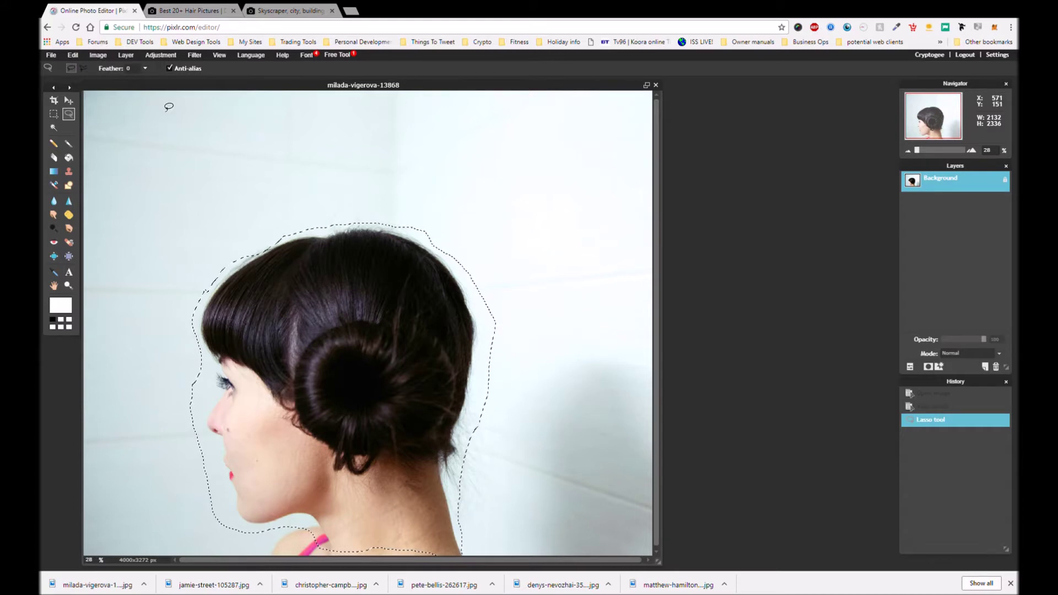
click(95, 57)
mouse_move(73, 56)
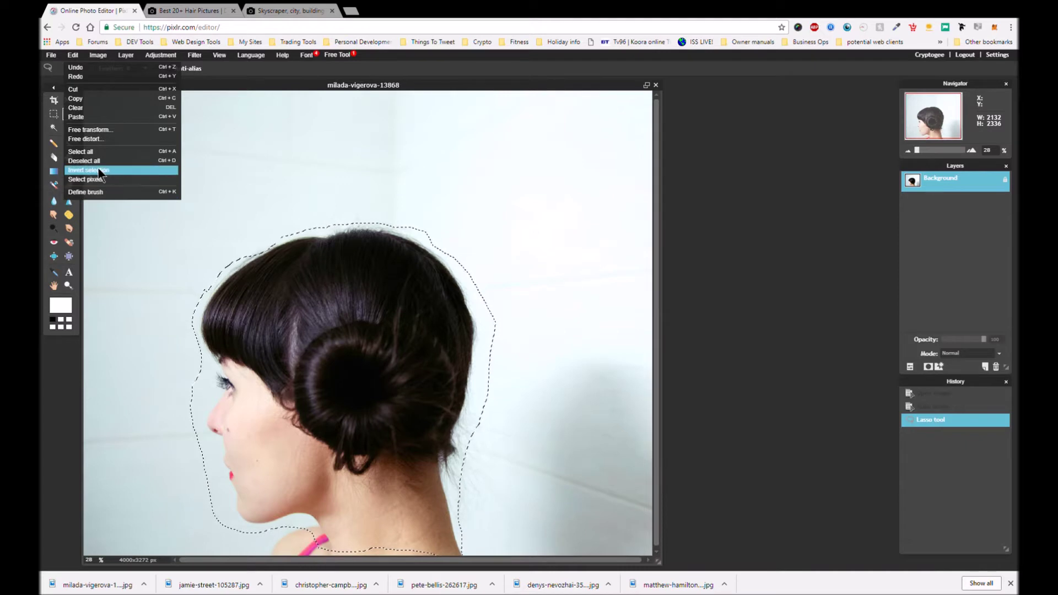
click(101, 171)
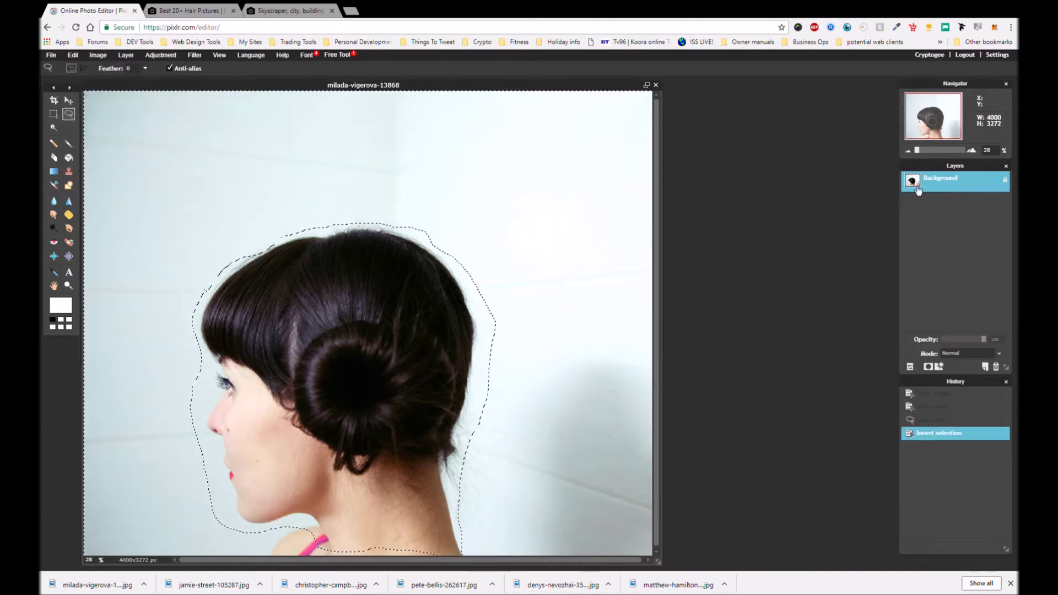
Step: Unlock the portrait's background layer and erase everything outside the head outline using an Eraser brush with a diameter of 999
double_click(1008, 189)
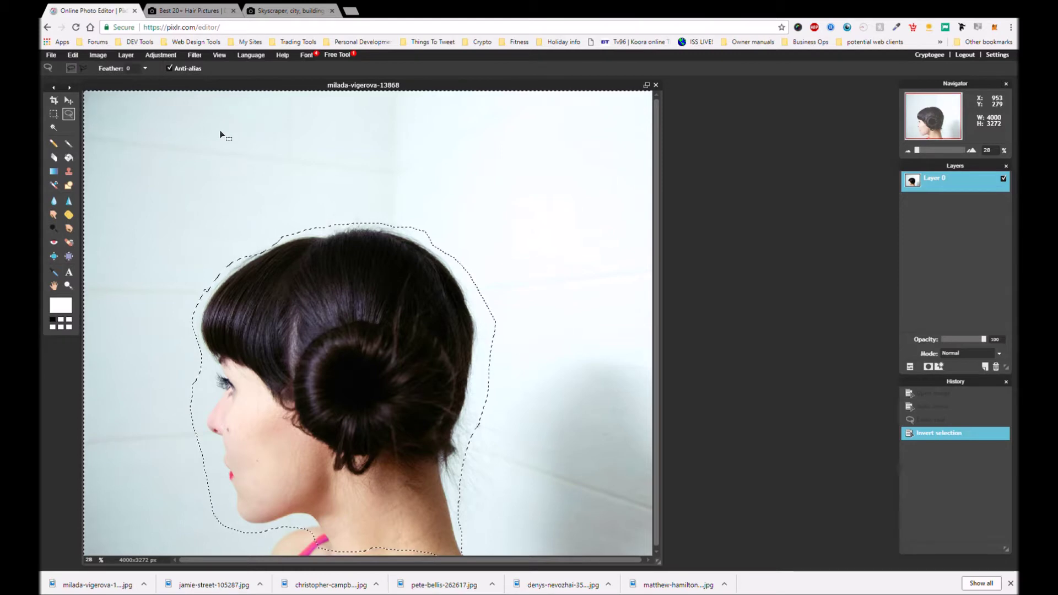
click(53, 157)
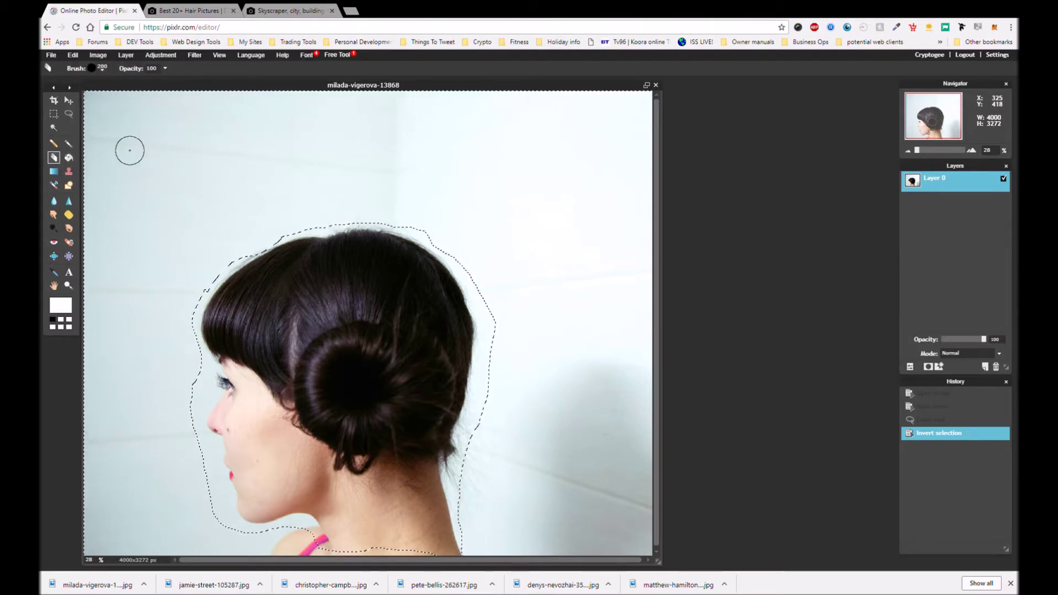
click(94, 67)
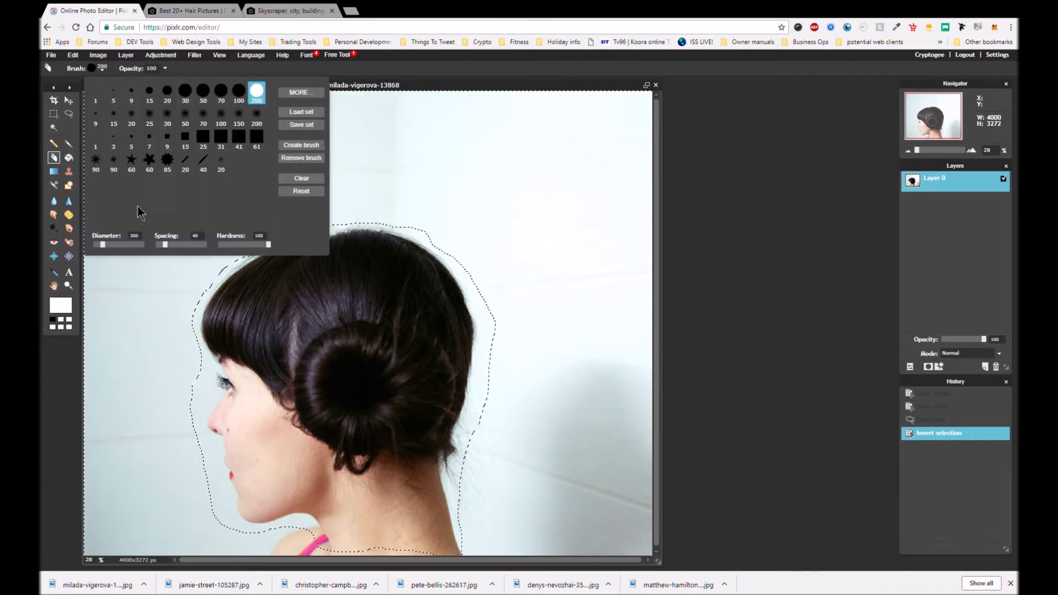
drag(104, 245, 146, 247)
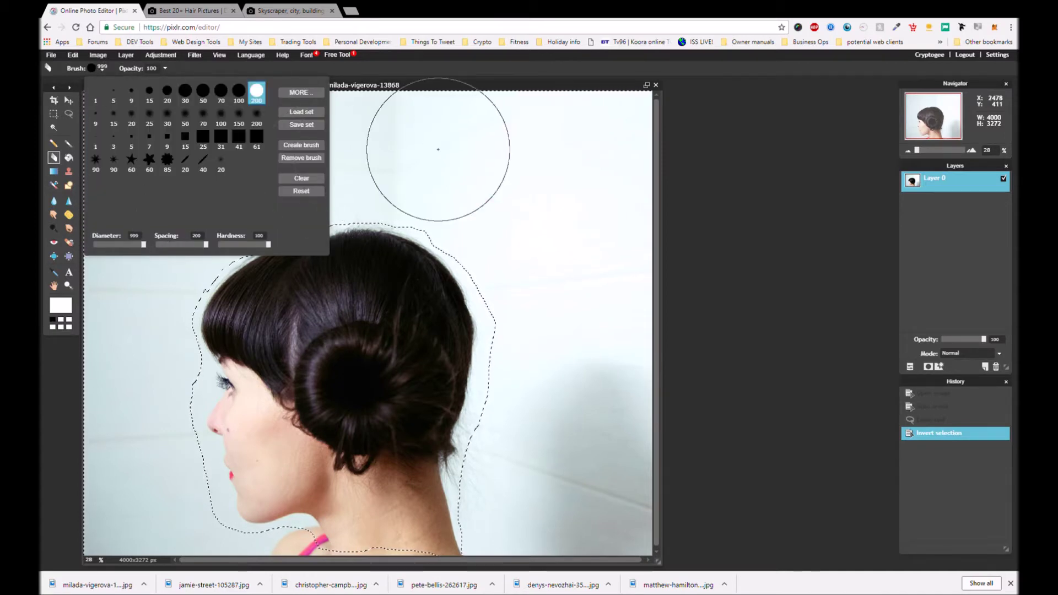
drag(438, 149, 535, 156)
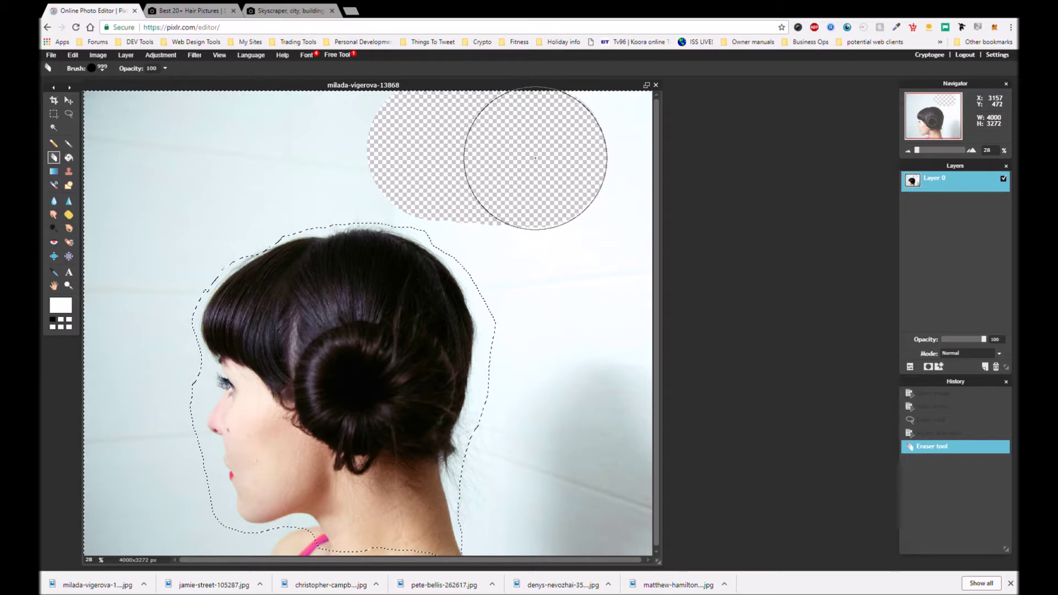
drag(535, 158, 366, 149)
drag(441, 132, 501, 107)
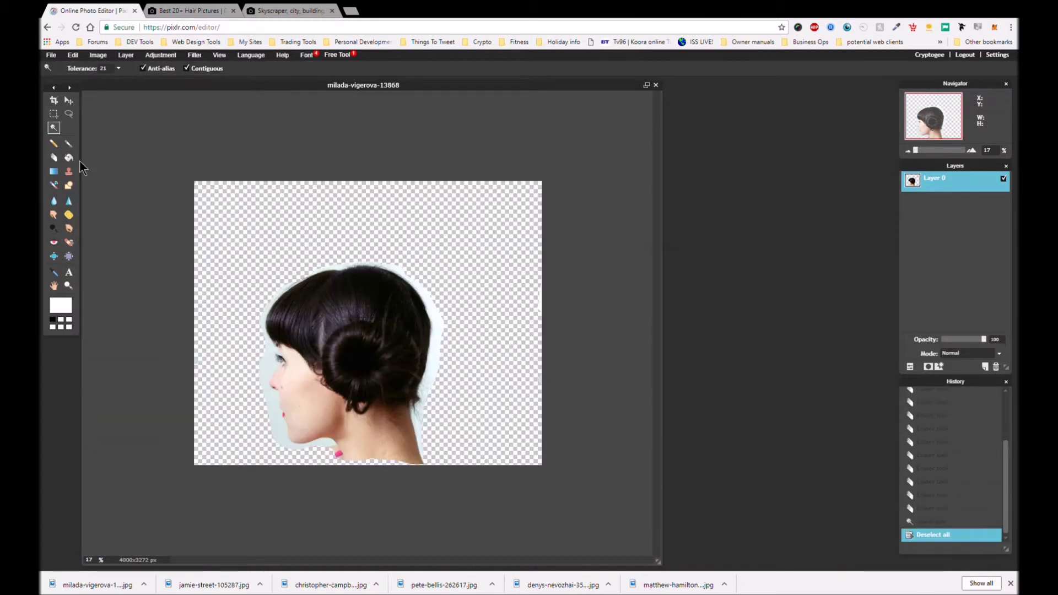
Step: Add a new empty layer and place it beneath the cut-out portrait layer
click(68, 101)
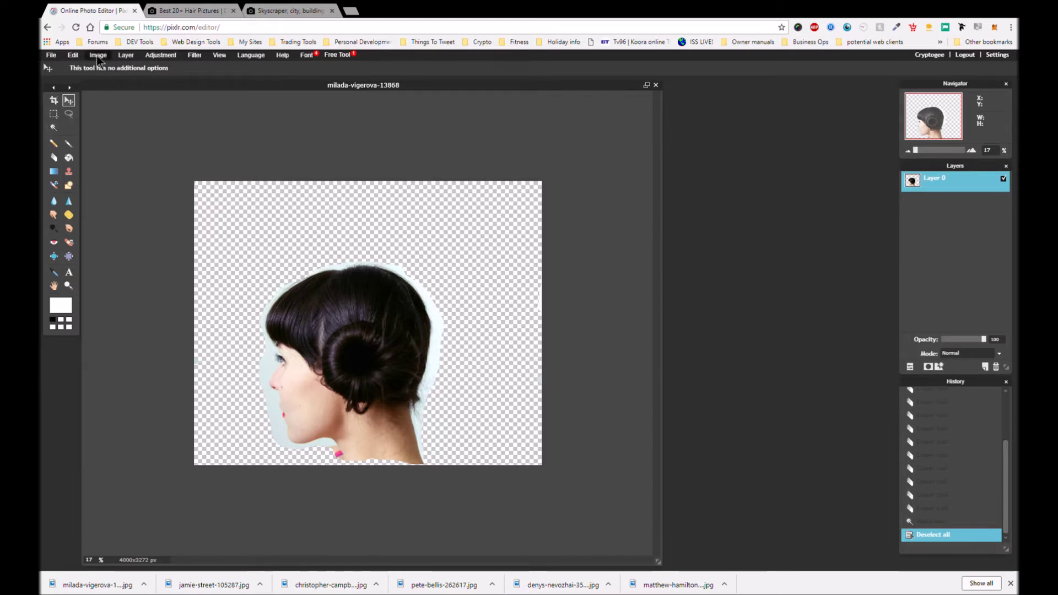
click(130, 57)
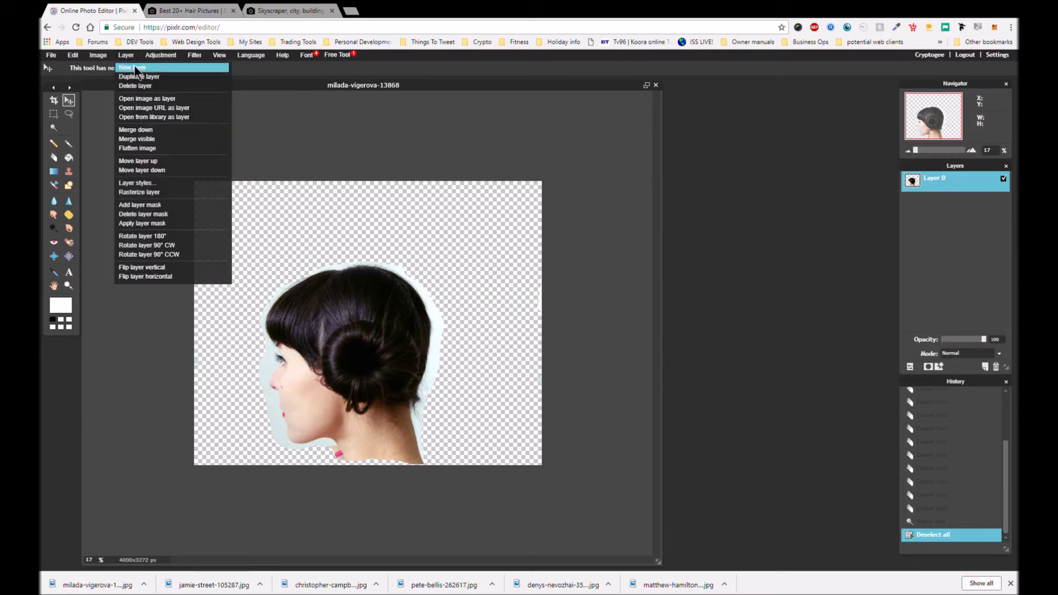
click(134, 67)
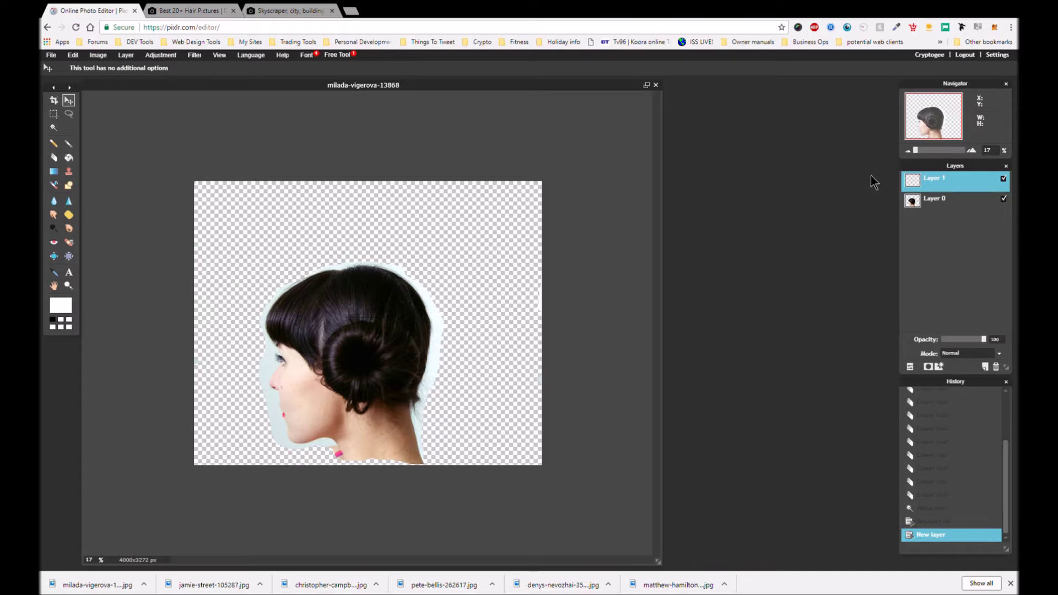
mouse_move(953, 188)
mouse_down()
mouse_move(948, 221)
mouse_move(943, 202)
mouse_up()
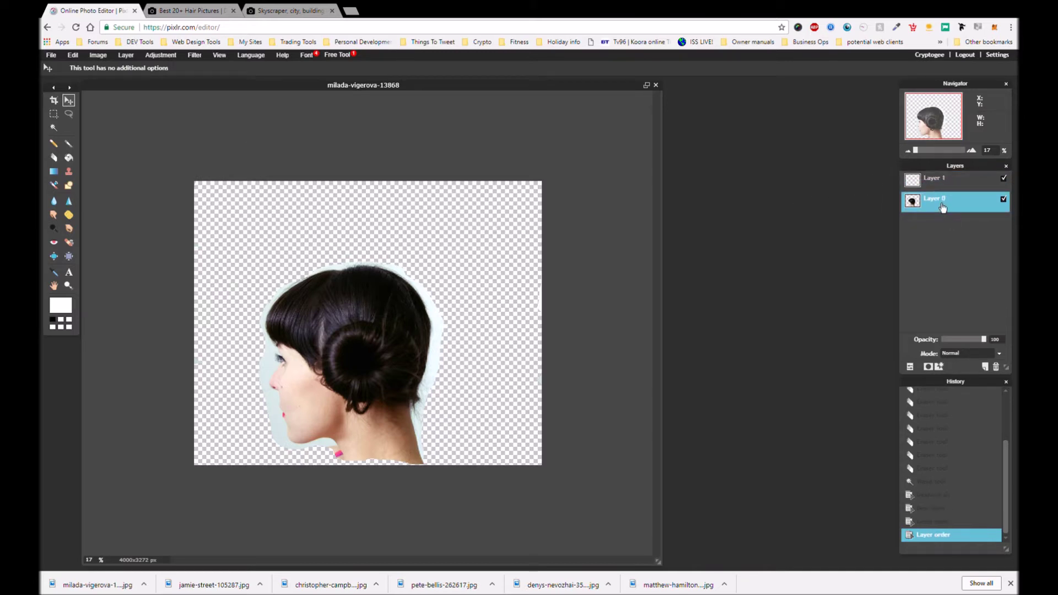
drag(937, 189, 937, 223)
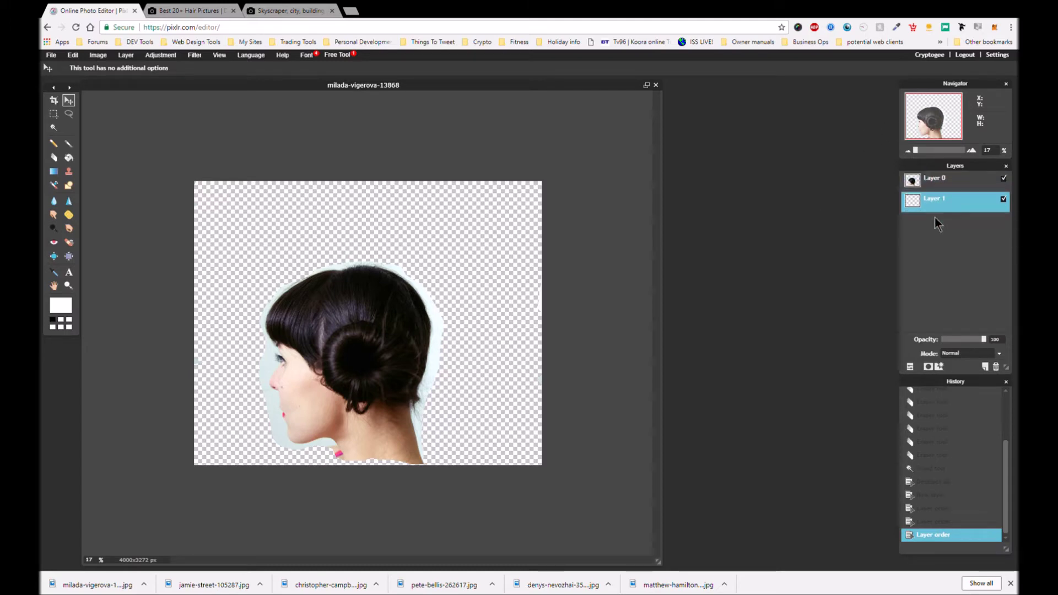
Step: Rename the new empty layer as Background
double_click(937, 205)
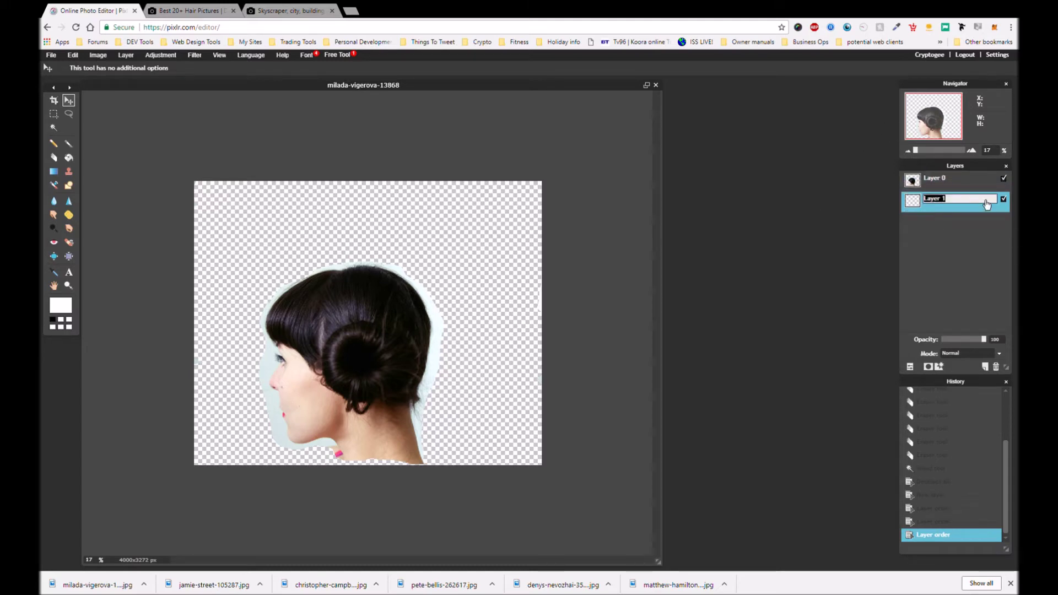
text(Background)
key(Return)
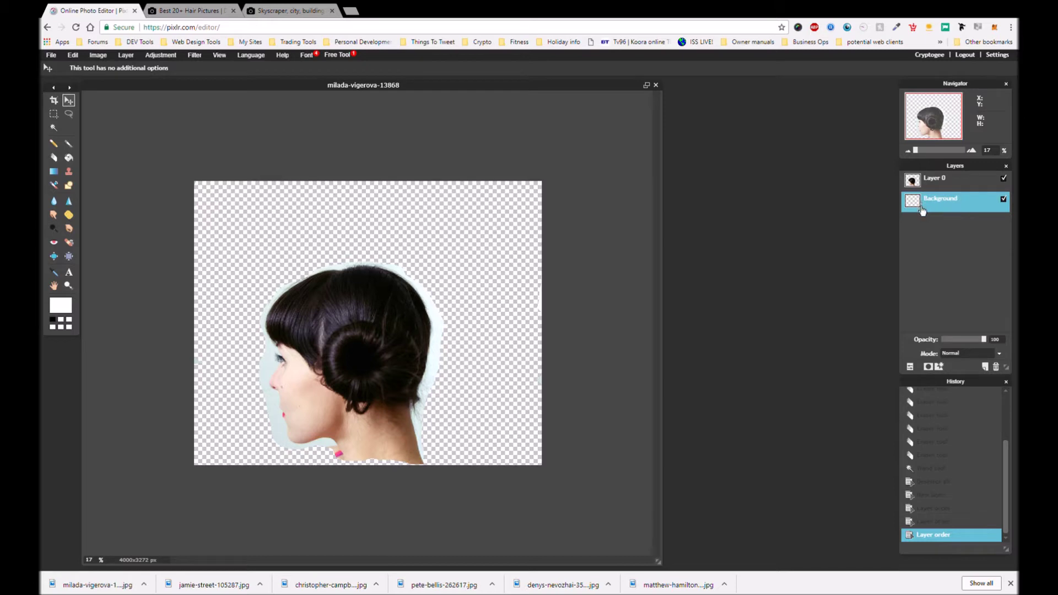
Step: Fill the Background layer with white using the Paint bucket, hiding the portrait layer during the fill and showing it again
click(1003, 179)
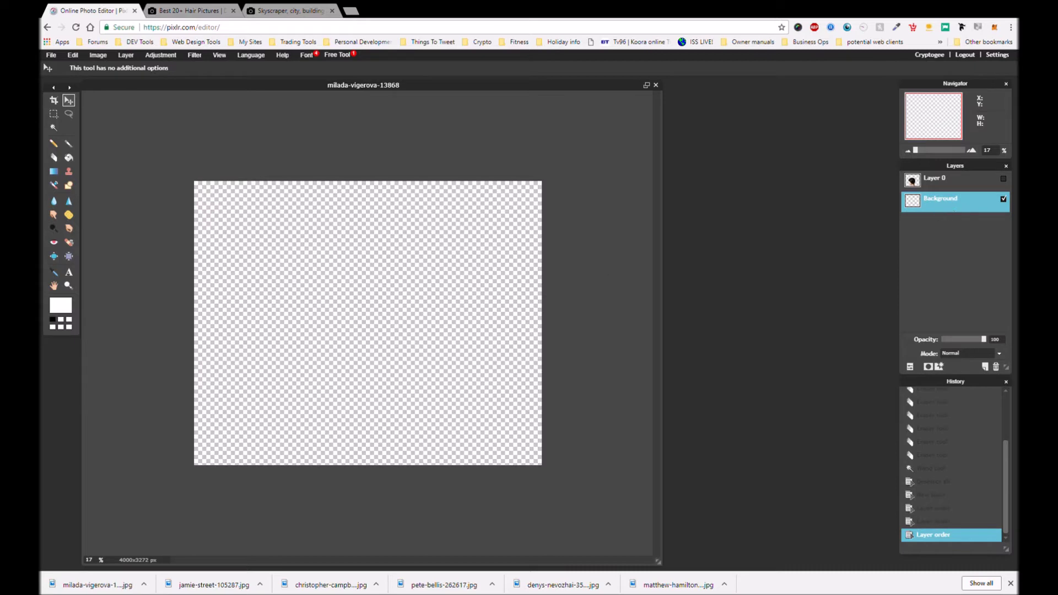
click(69, 160)
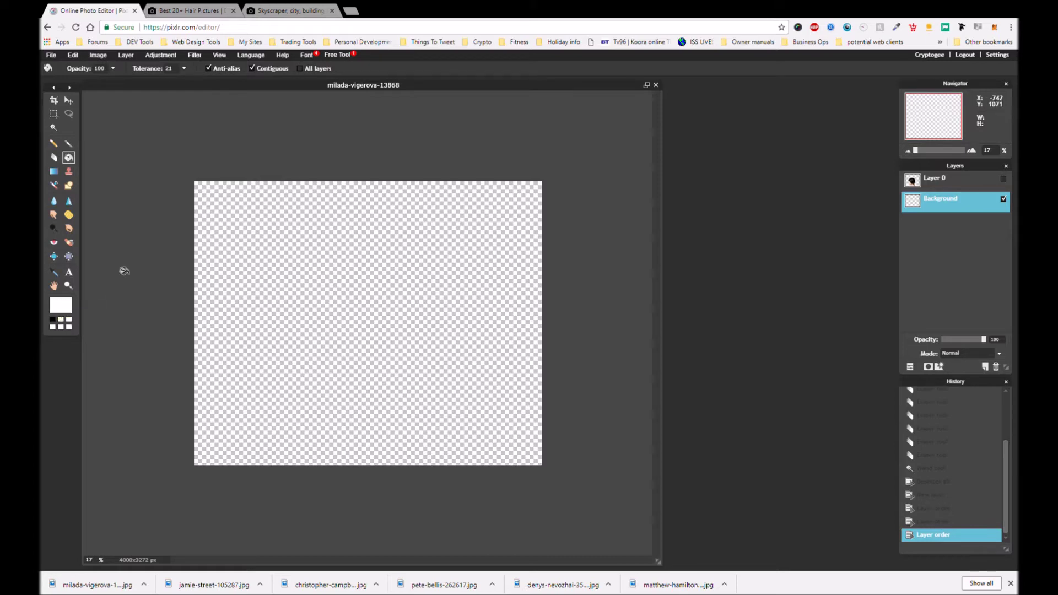
click(257, 227)
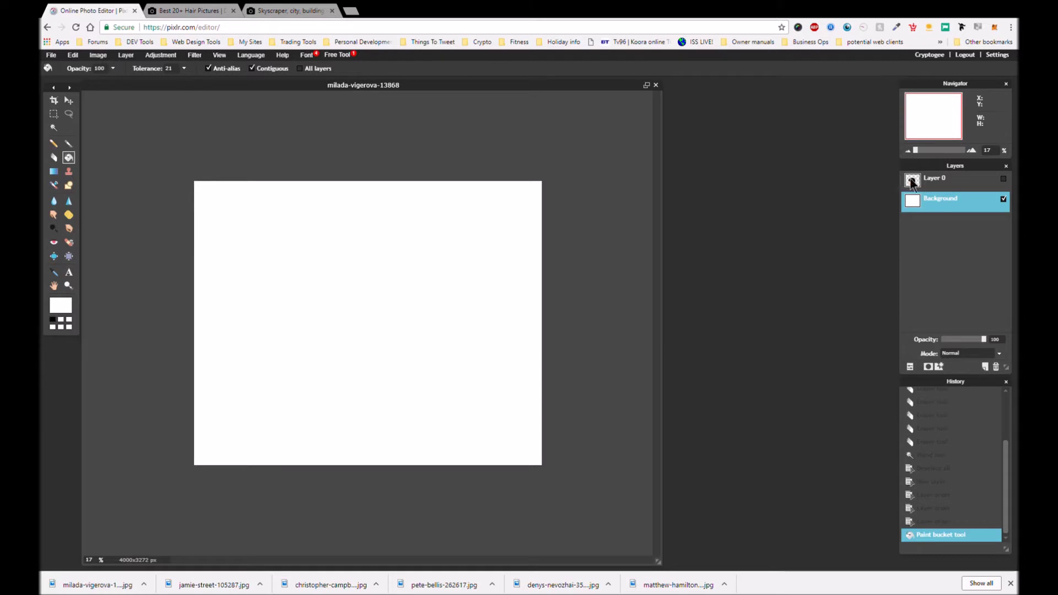
click(1003, 180)
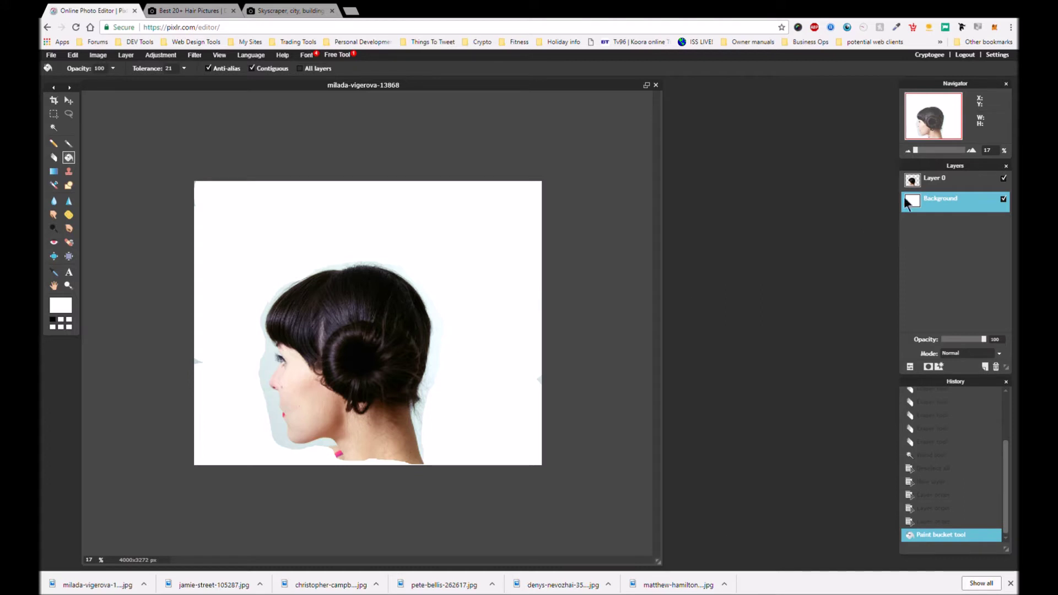
Step: Open the skyline image jamie-street-105287 and copy the entire picture
click(944, 187)
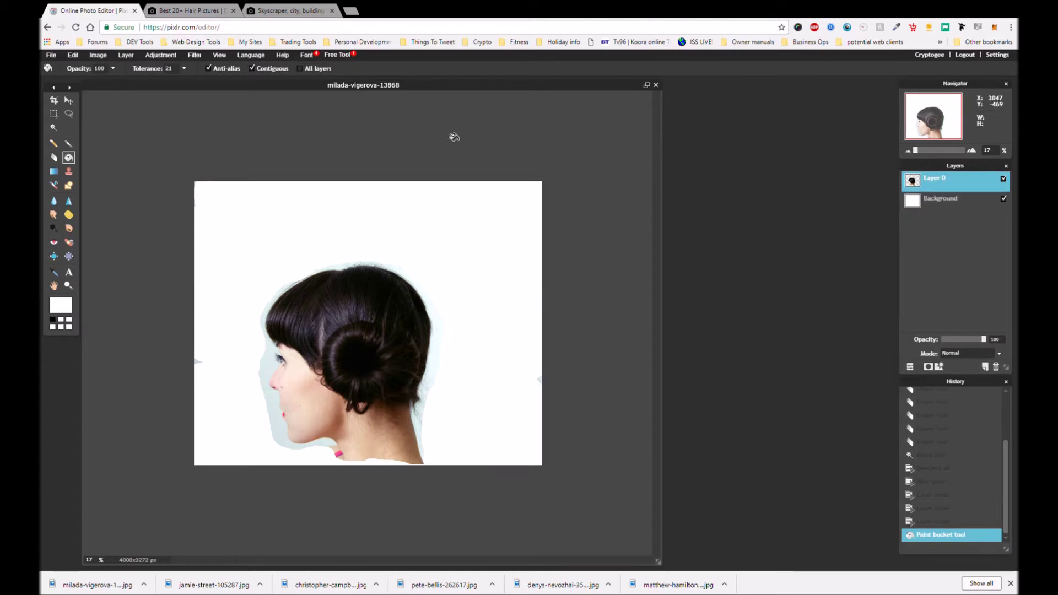
click(95, 59)
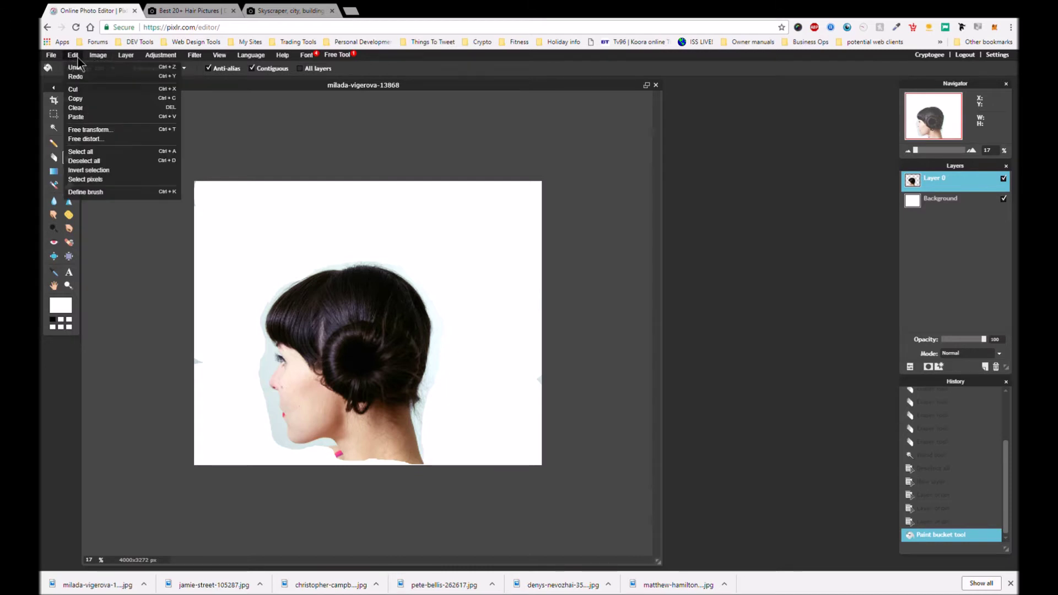
mouse_move(46, 58)
click(57, 80)
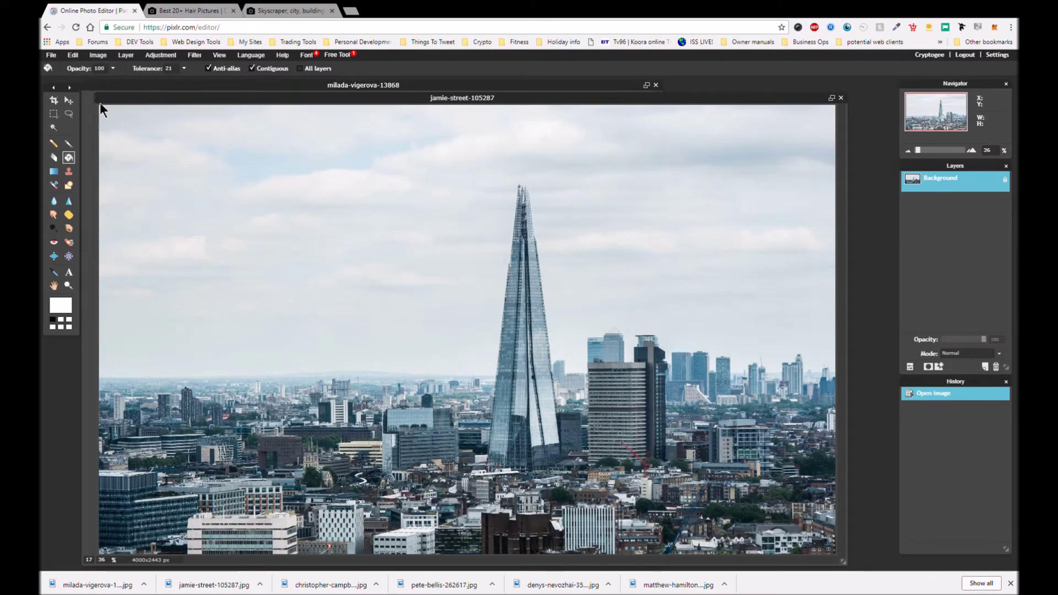
click(74, 55)
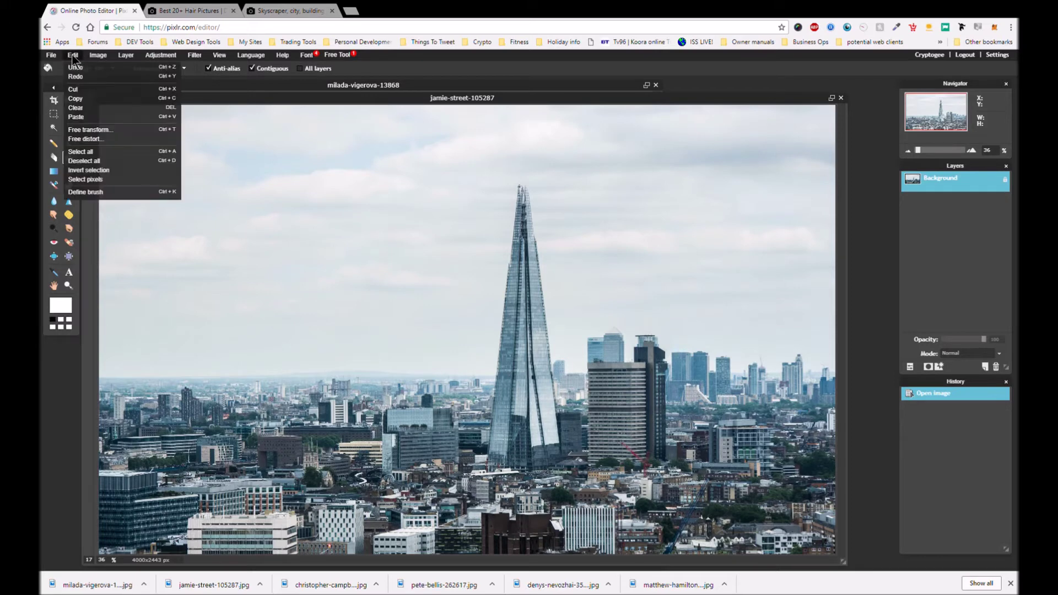
click(98, 152)
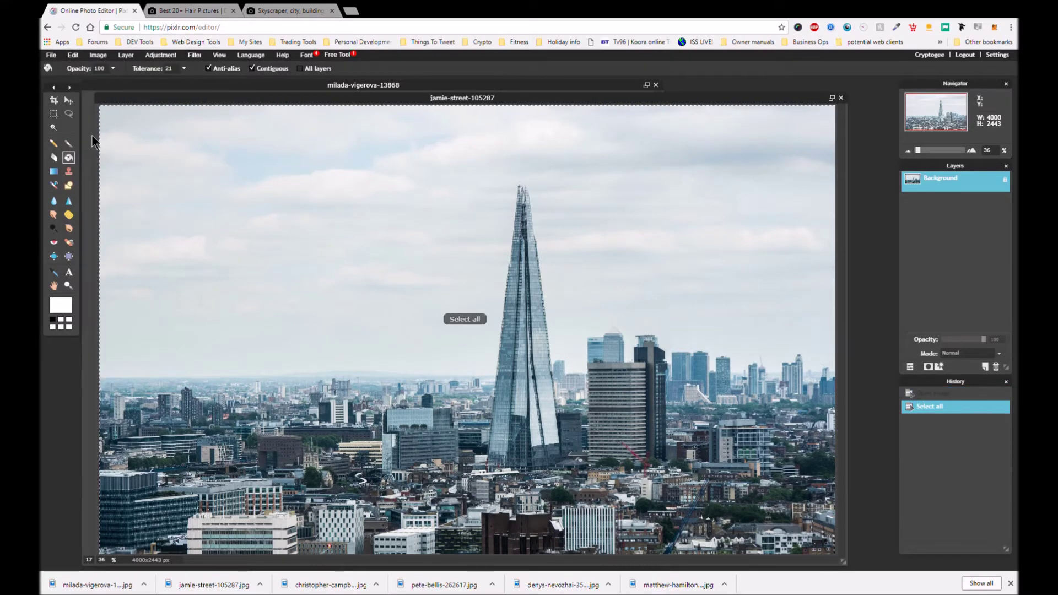
key(ctrl+c)
Step: Paste the copied skyline above the portrait layer in the portrait document and set its opacity to 60
drag(787, 100, 740, 257)
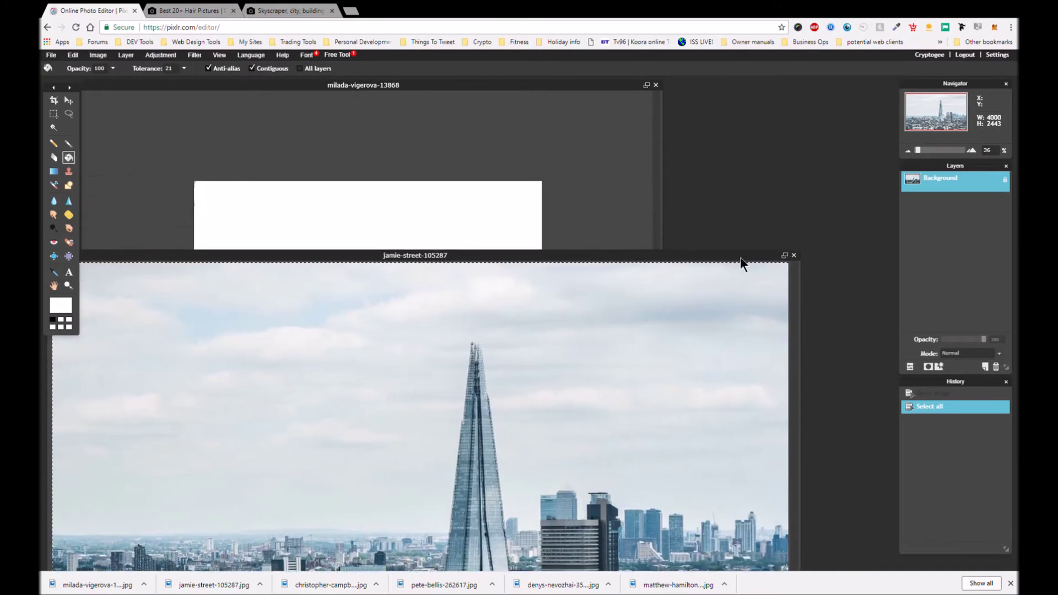
click(627, 142)
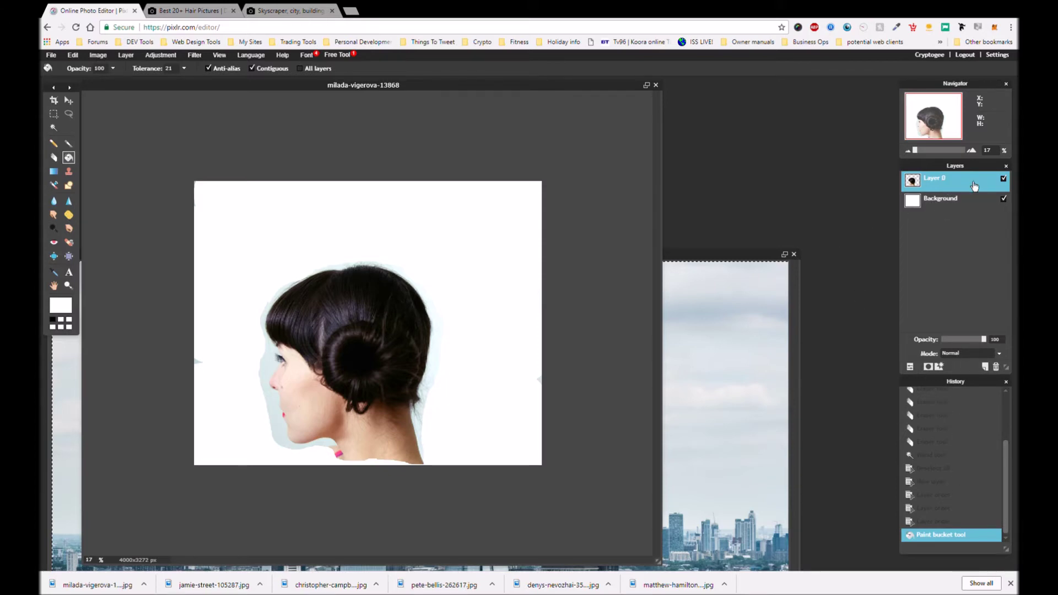
key(i)
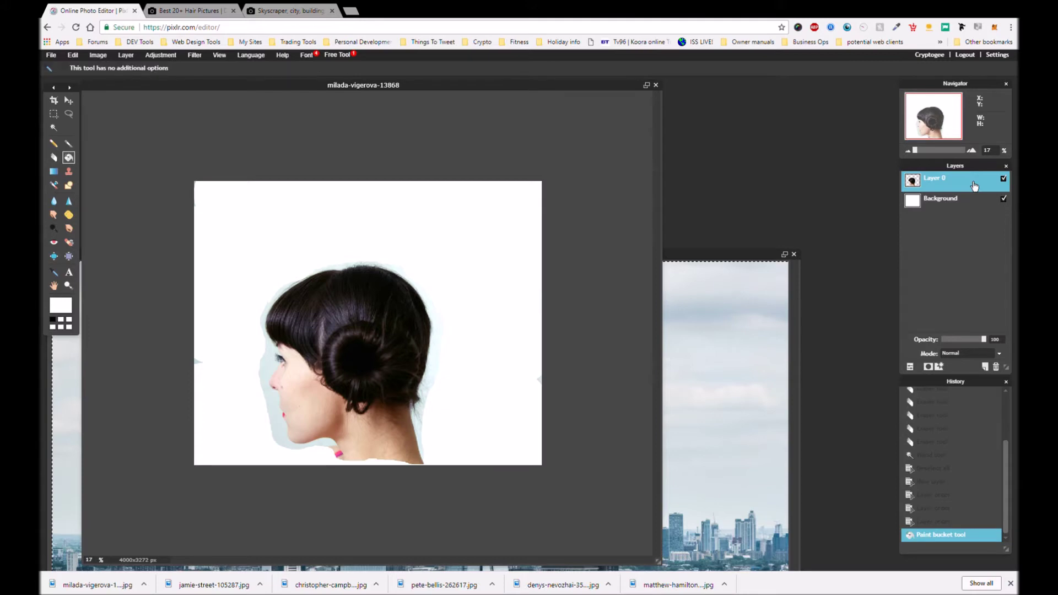
key(ctrl+v)
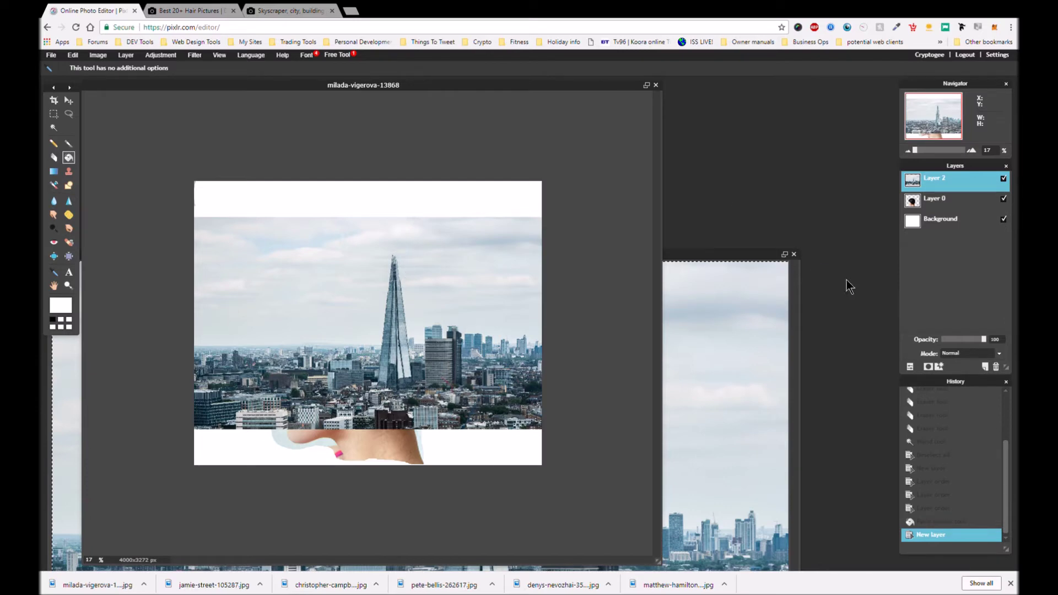
drag(981, 339, 966, 340)
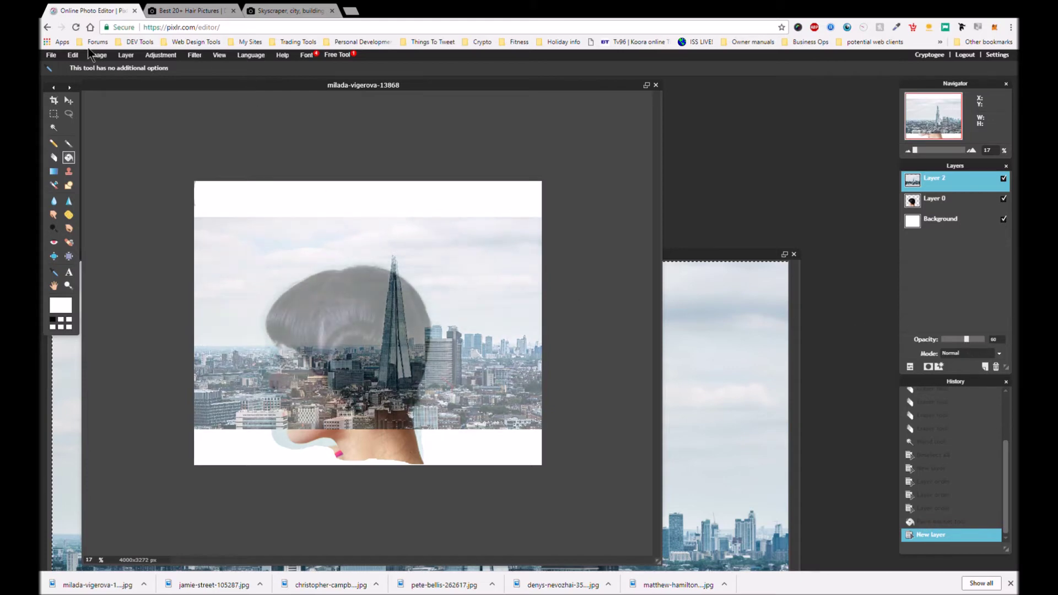
Step: Free transform the skyline layer, stretching it taller and shifting it so the skyscraper overlaps the head, apply the change, and hide the layer
click(73, 56)
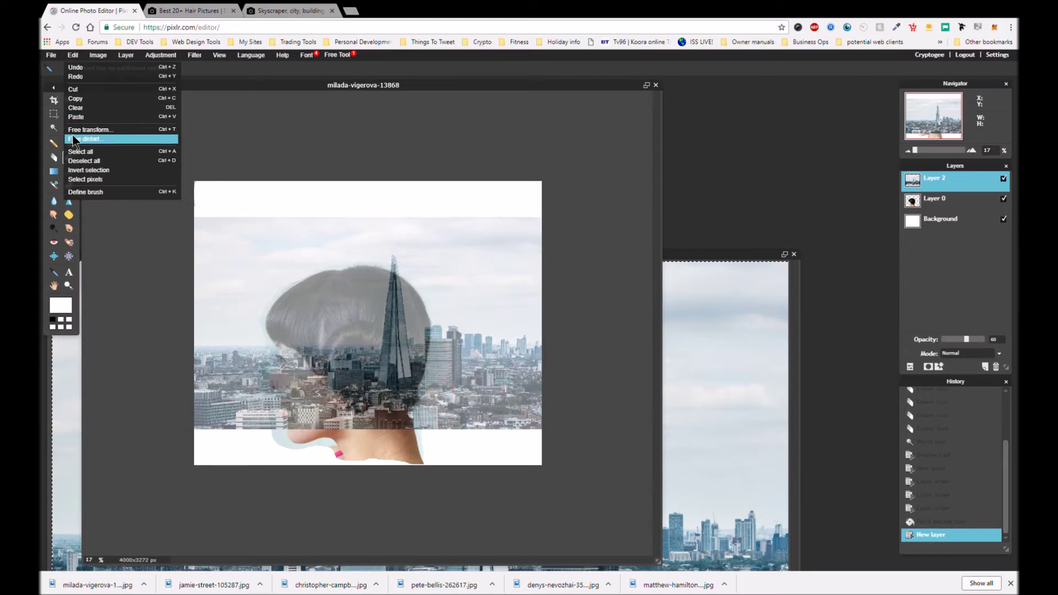
click(88, 129)
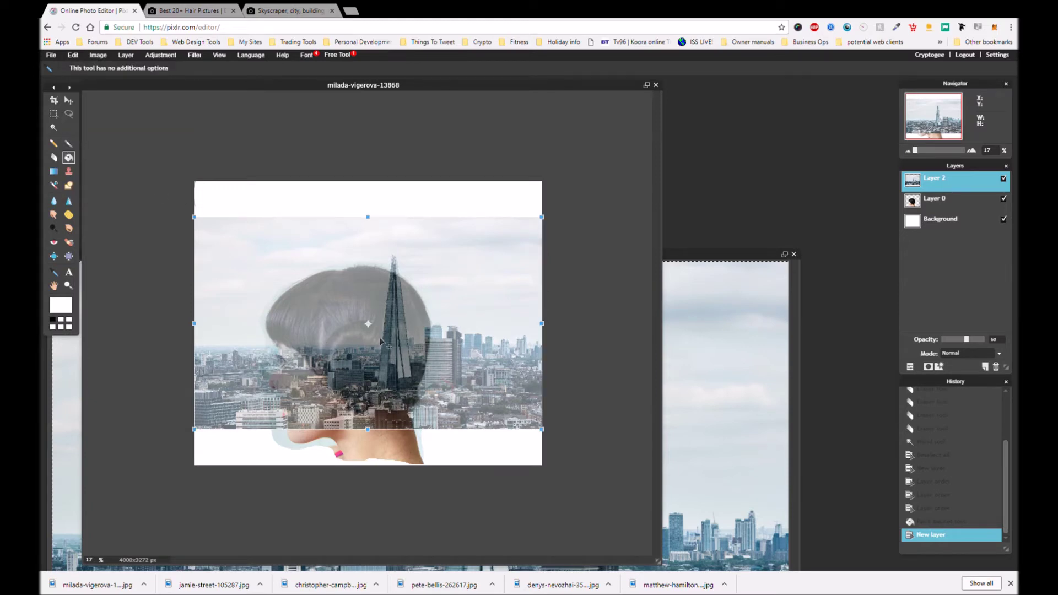
drag(396, 322, 384, 290)
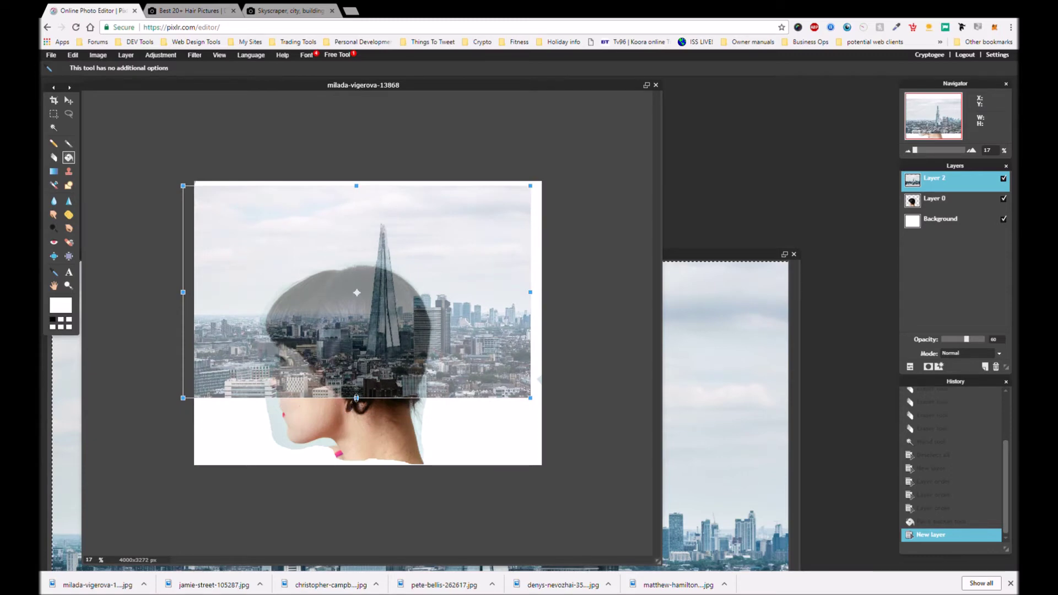
drag(357, 398, 358, 429)
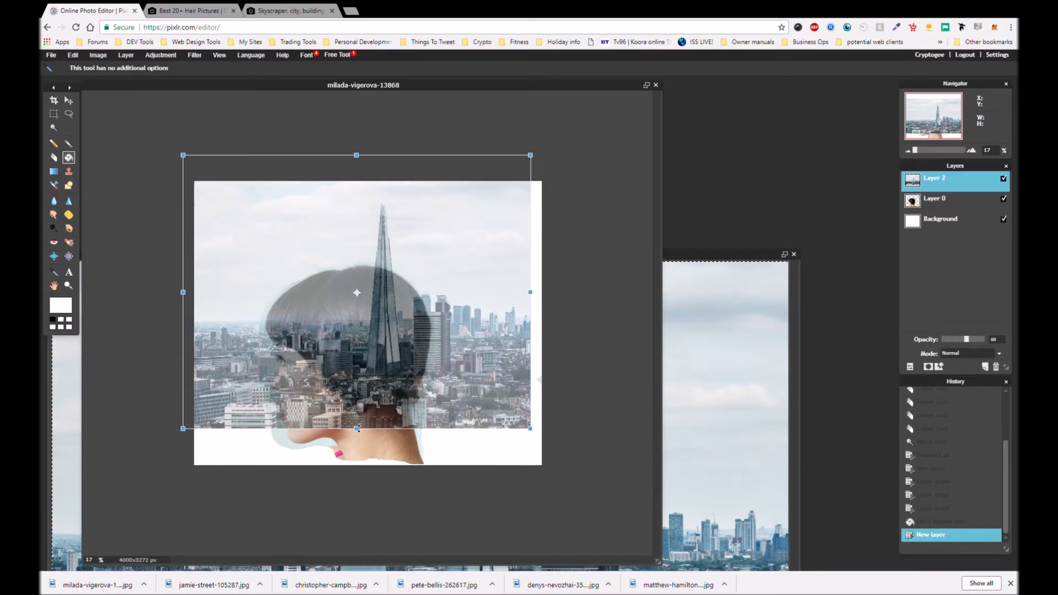
mouse_move(391, 344)
mouse_down()
mouse_move(400, 352)
mouse_move(388, 334)
mouse_up()
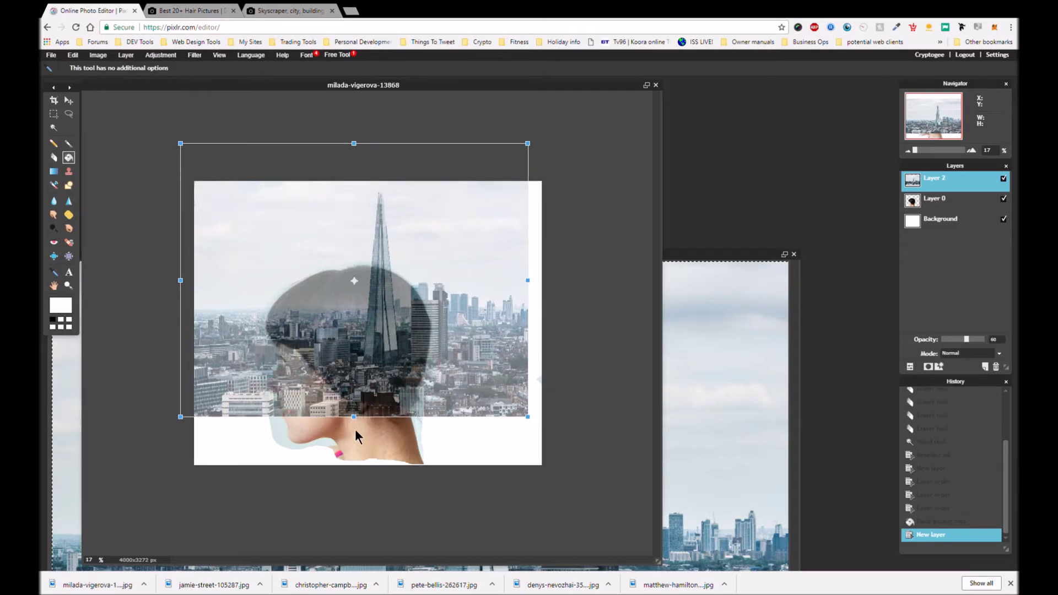
drag(353, 416, 354, 431)
drag(392, 329, 394, 322)
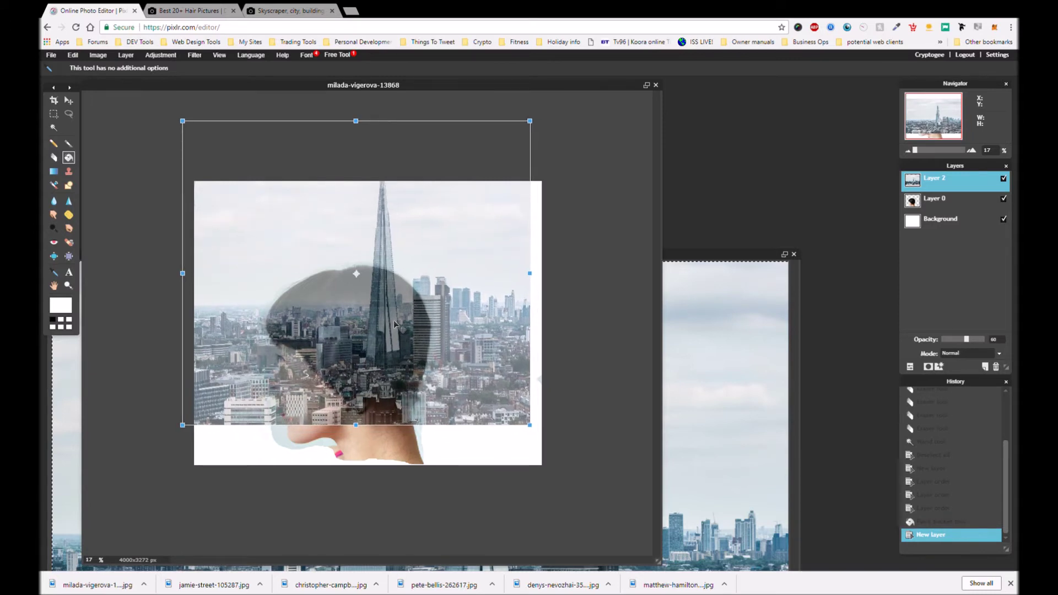
click(936, 272)
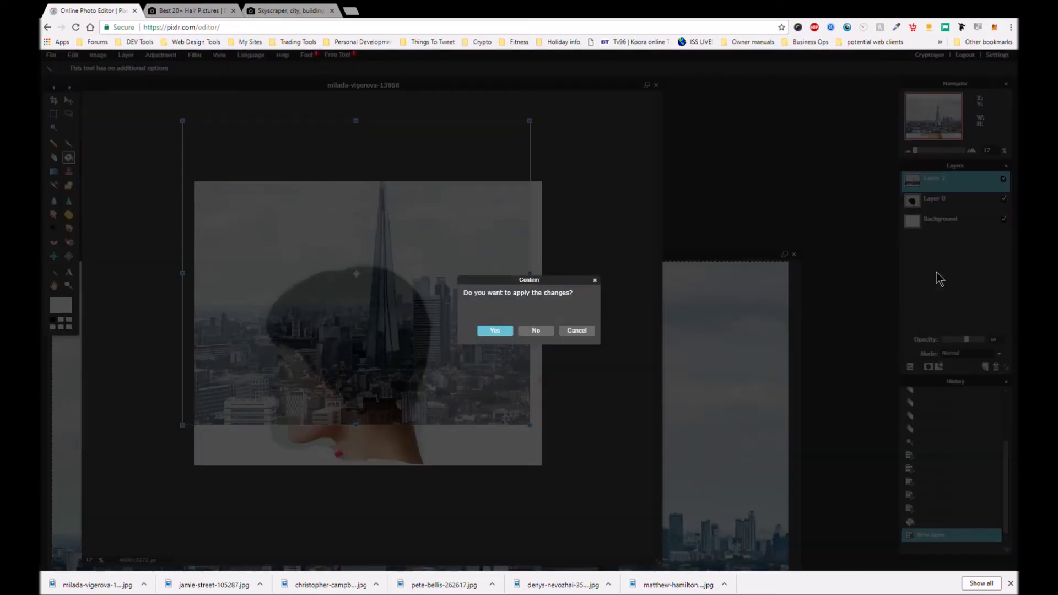
click(496, 331)
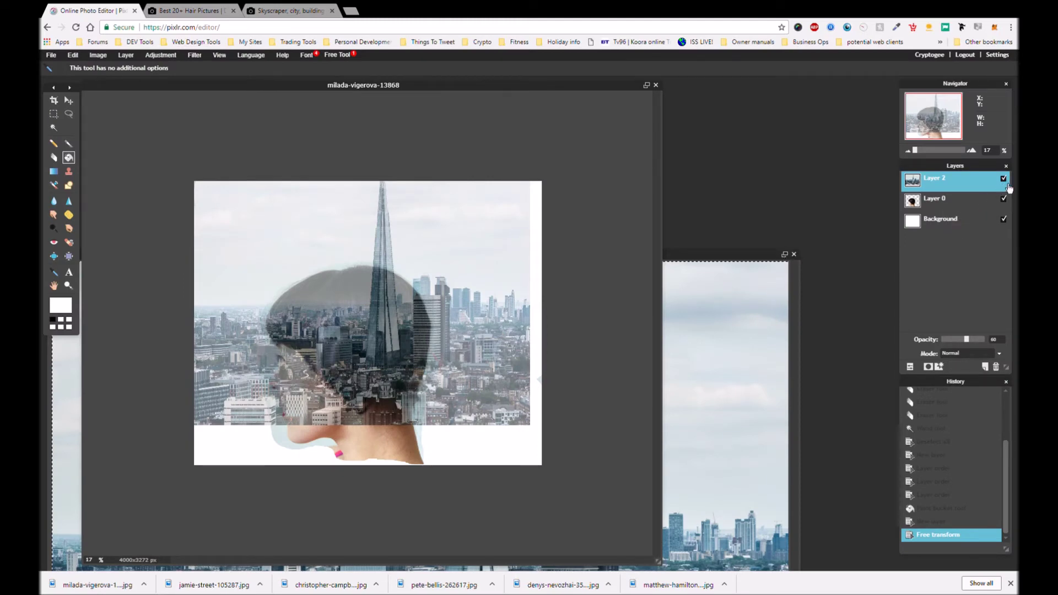
click(1003, 180)
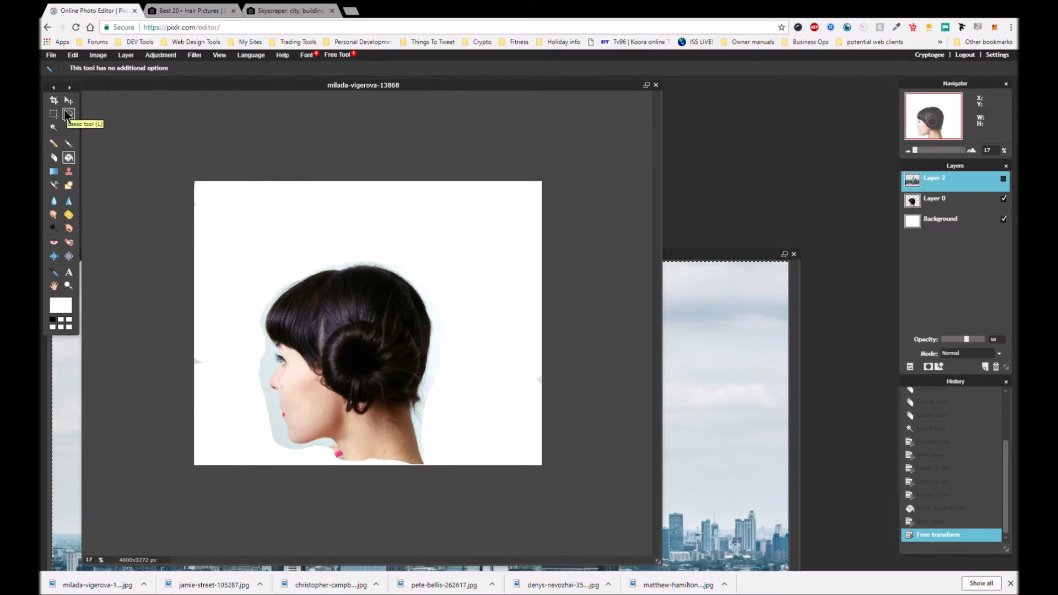
click(54, 129)
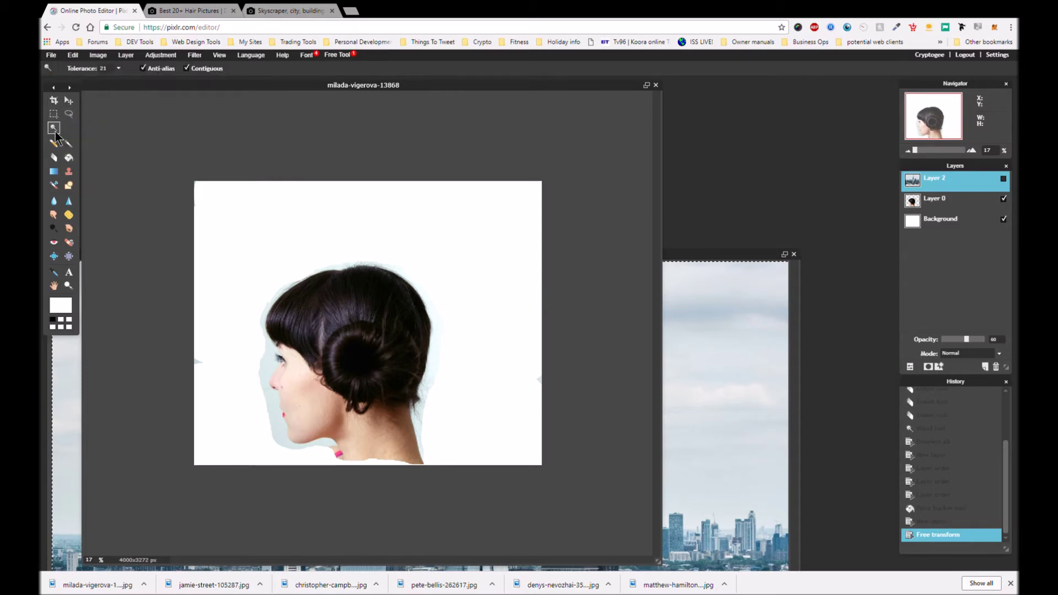
click(294, 317)
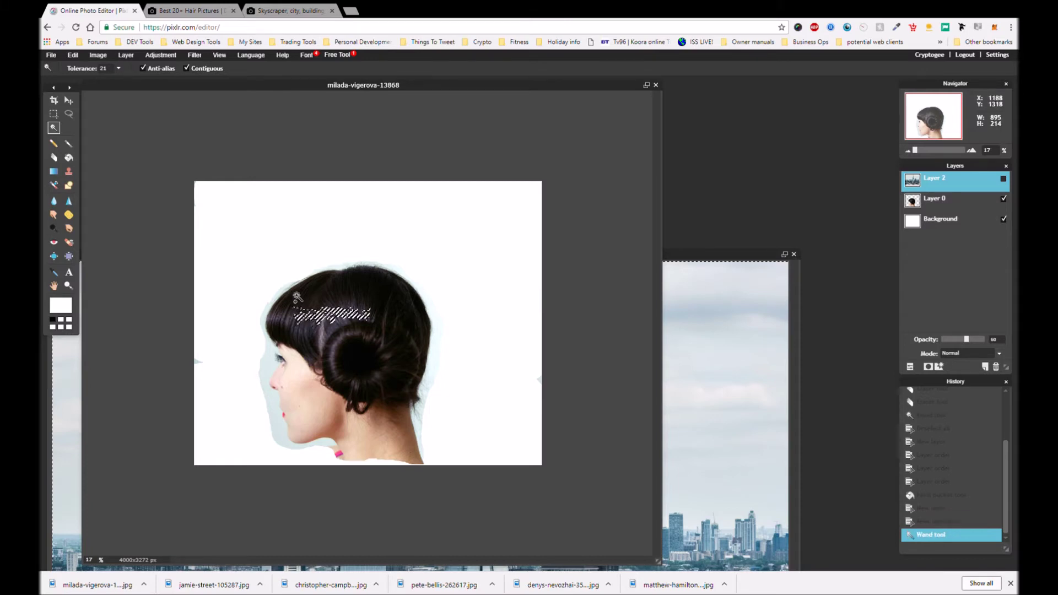
click(410, 318)
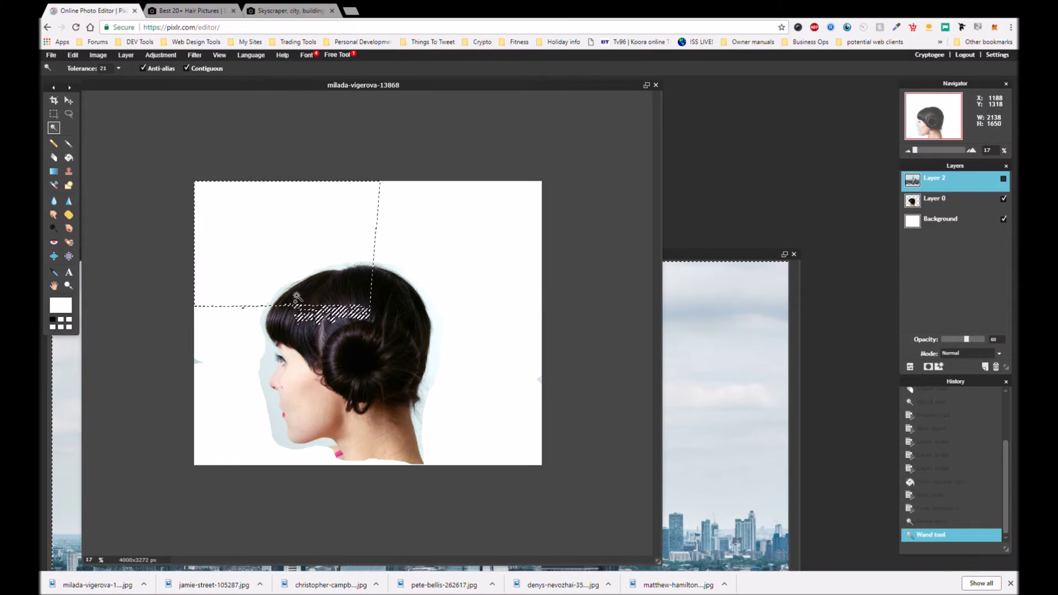
key(k)
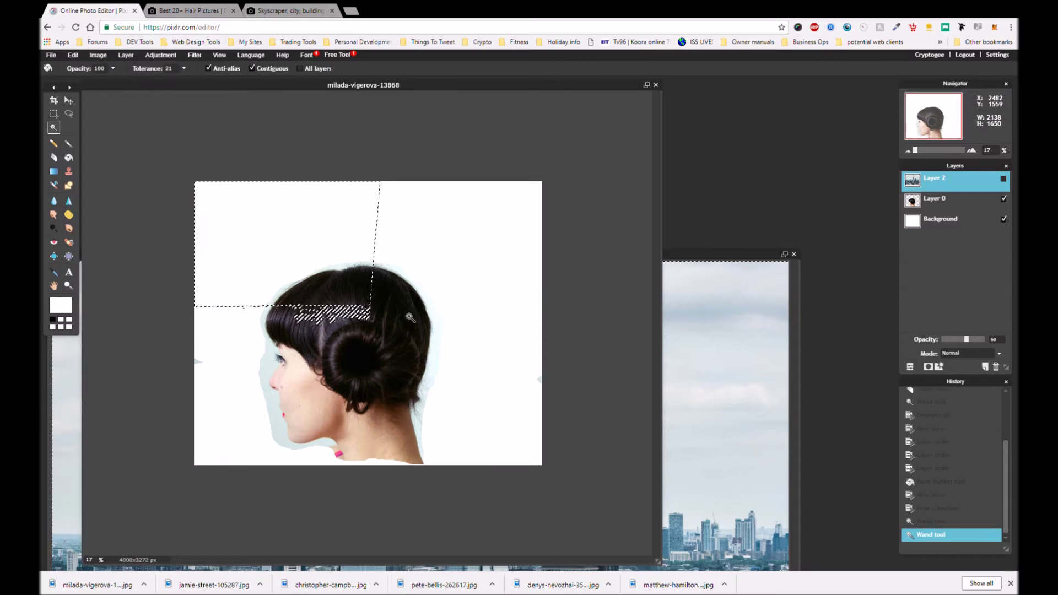
click(89, 55)
mouse_move(70, 57)
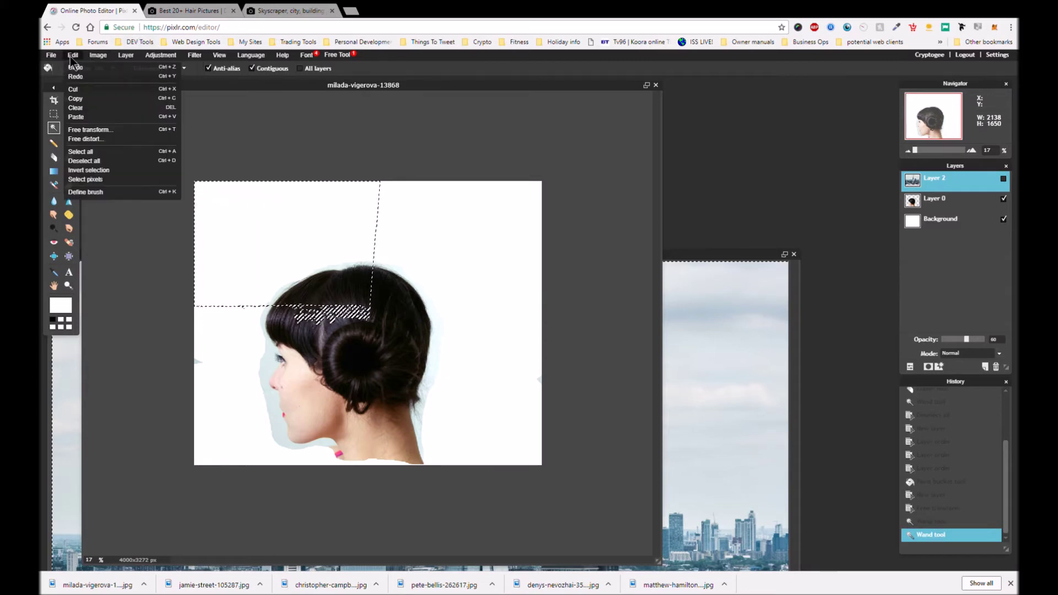
click(97, 161)
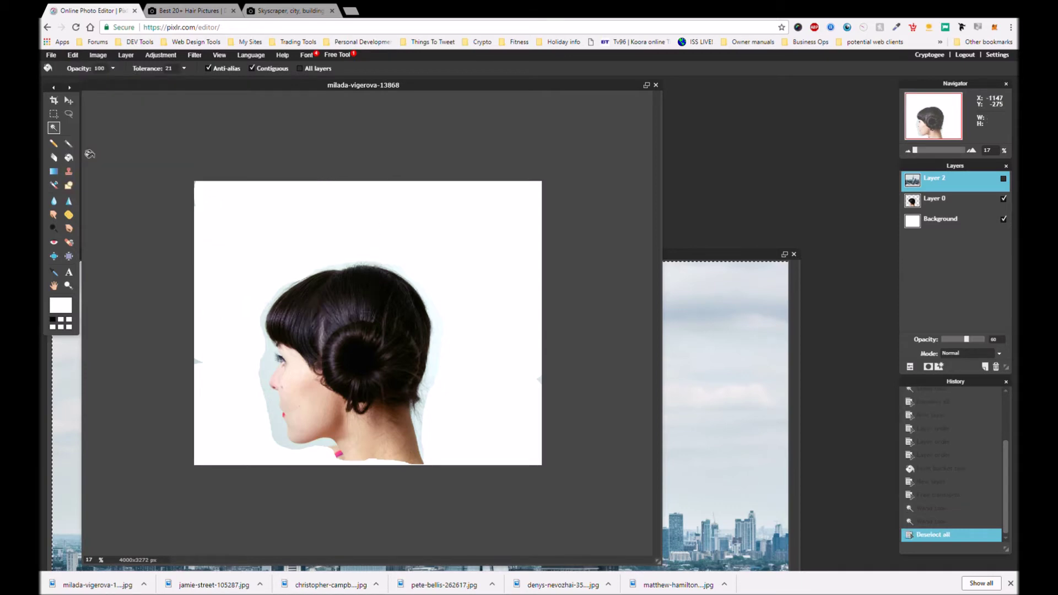
Step: Select the woman's hair on Layer 0 with the Wand tool at tolerance 21, adding the missed patches to the selection
click(929, 212)
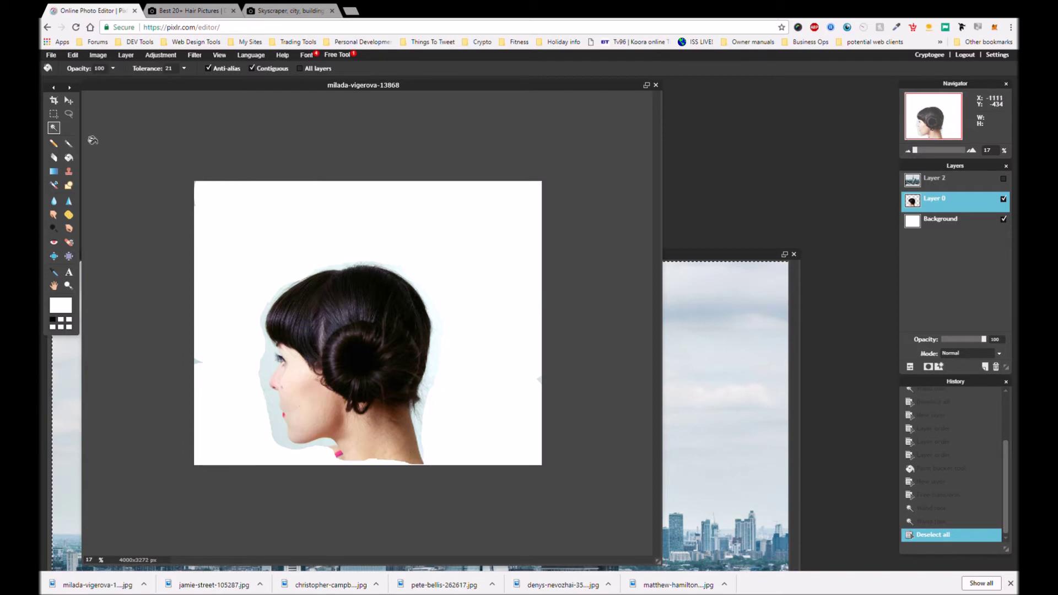
click(53, 130)
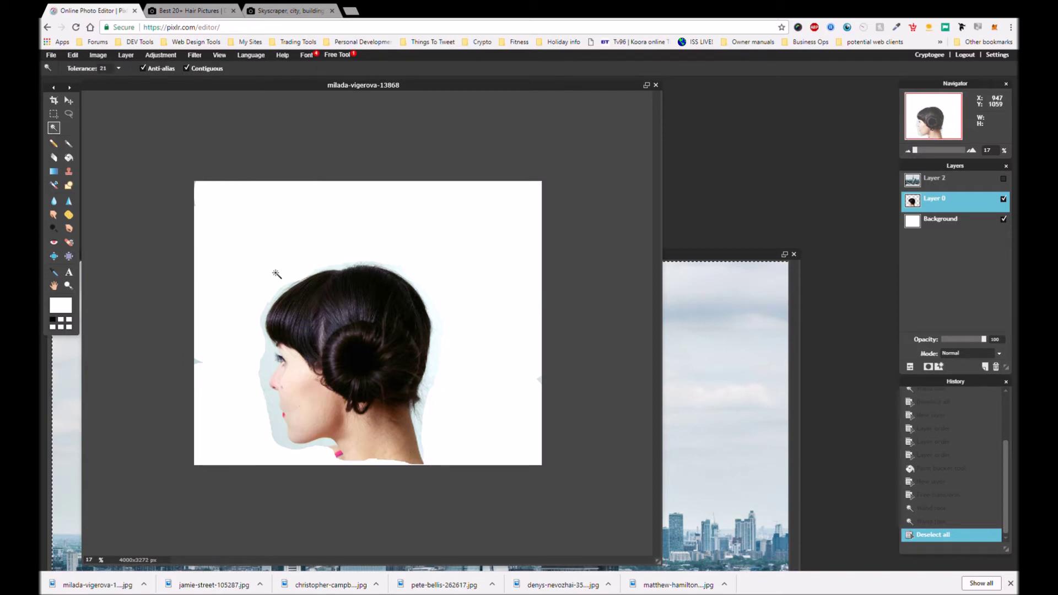
click(340, 309)
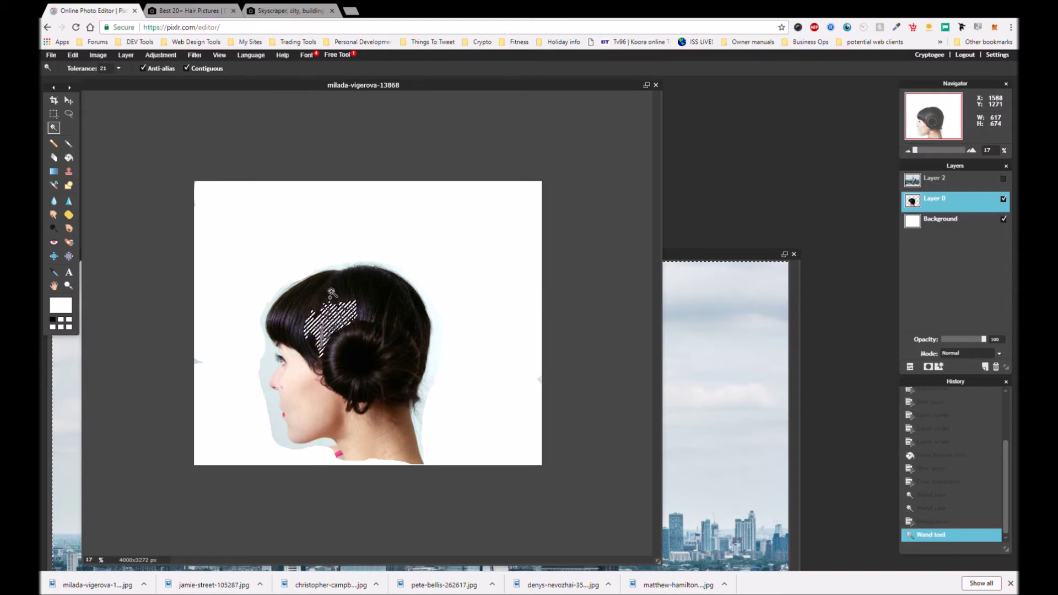
click(329, 287)
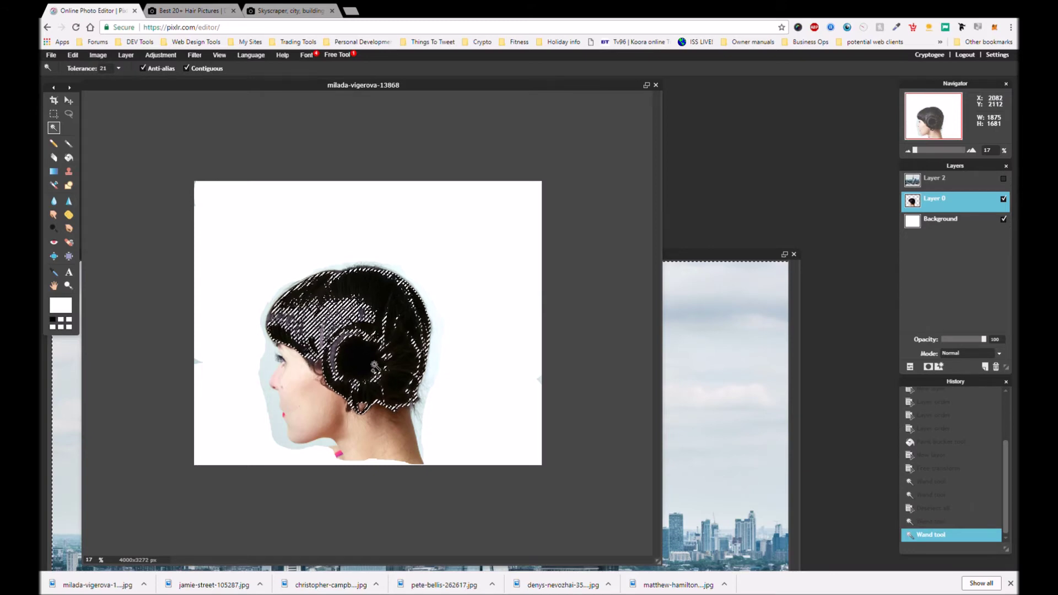
click(336, 339)
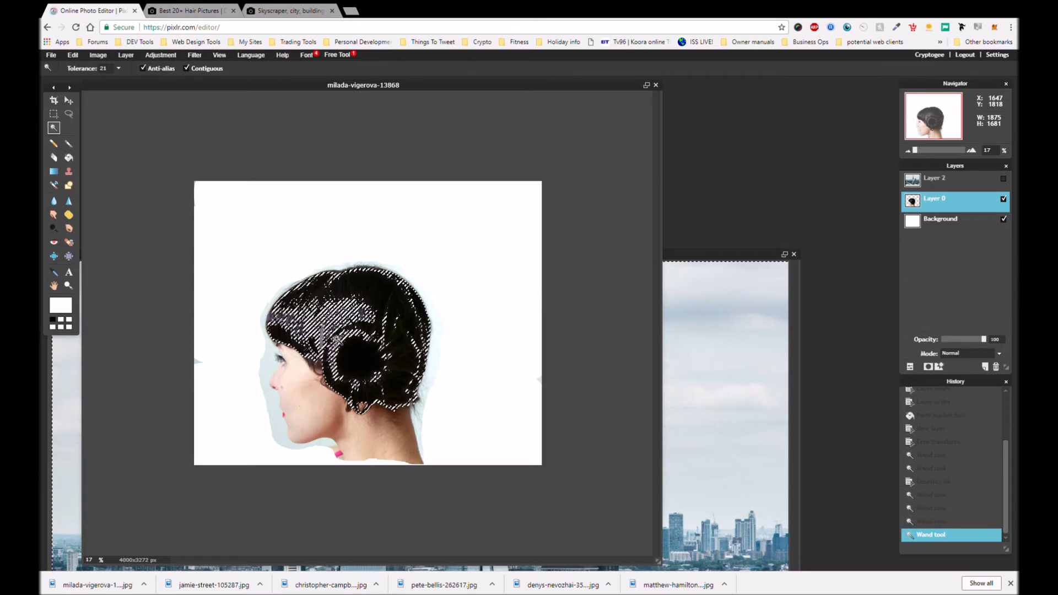
click(346, 299)
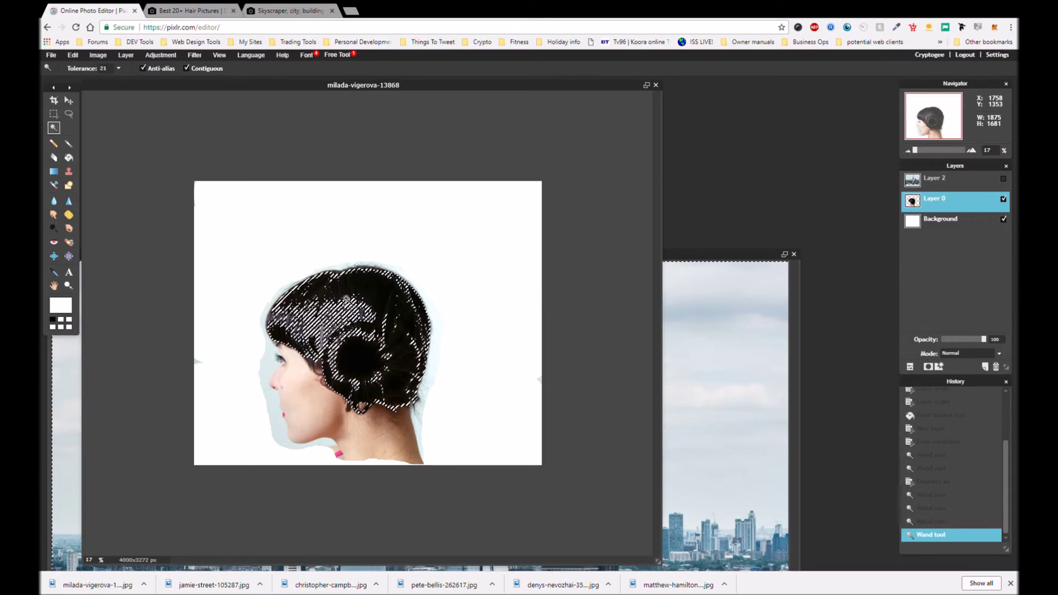
click(327, 331)
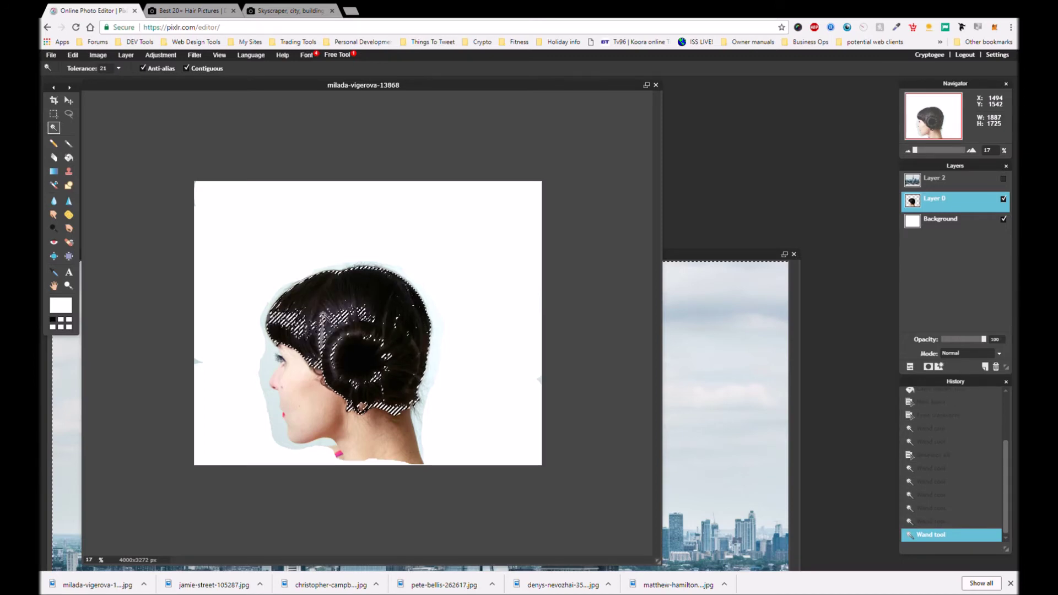
click(325, 334)
click(322, 337)
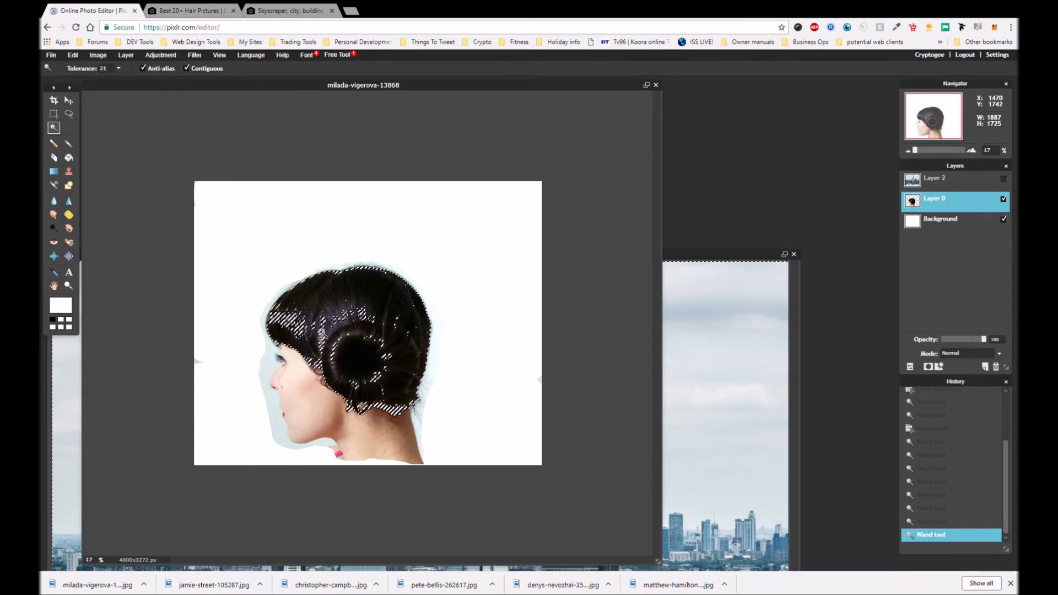
click(322, 342)
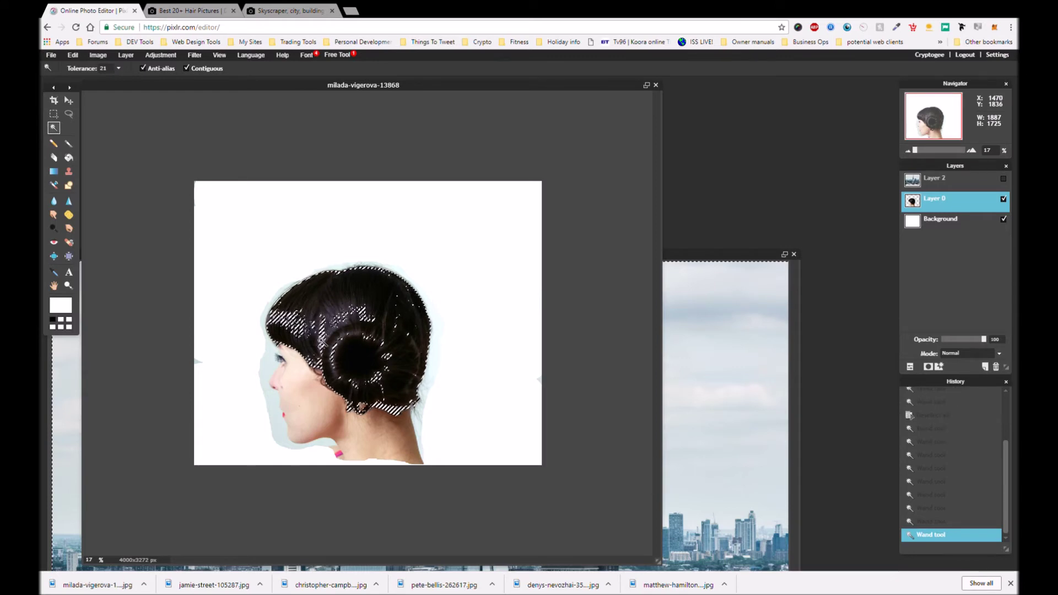
click(322, 342)
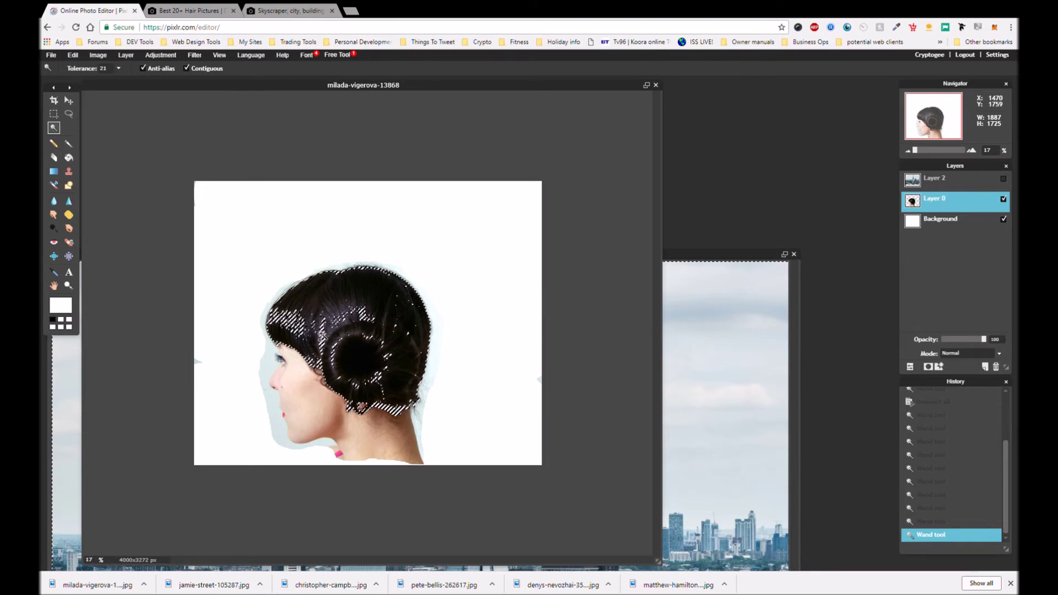
click(284, 329)
Step: Make the skyline layer active and visible, and raise its opacity to 100
key(alt+])
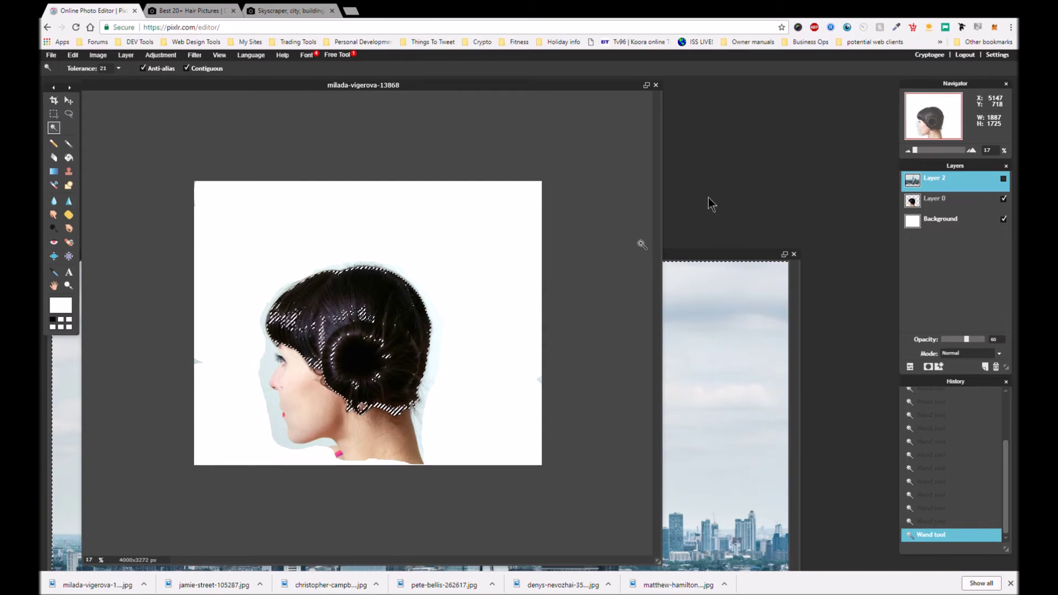
click(1004, 180)
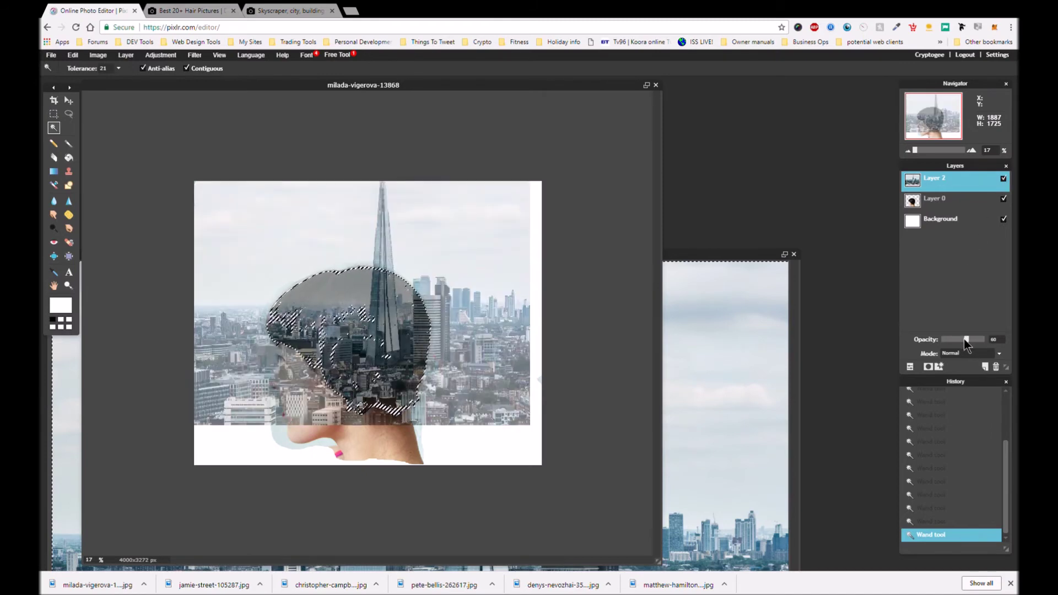
drag(964, 339, 986, 340)
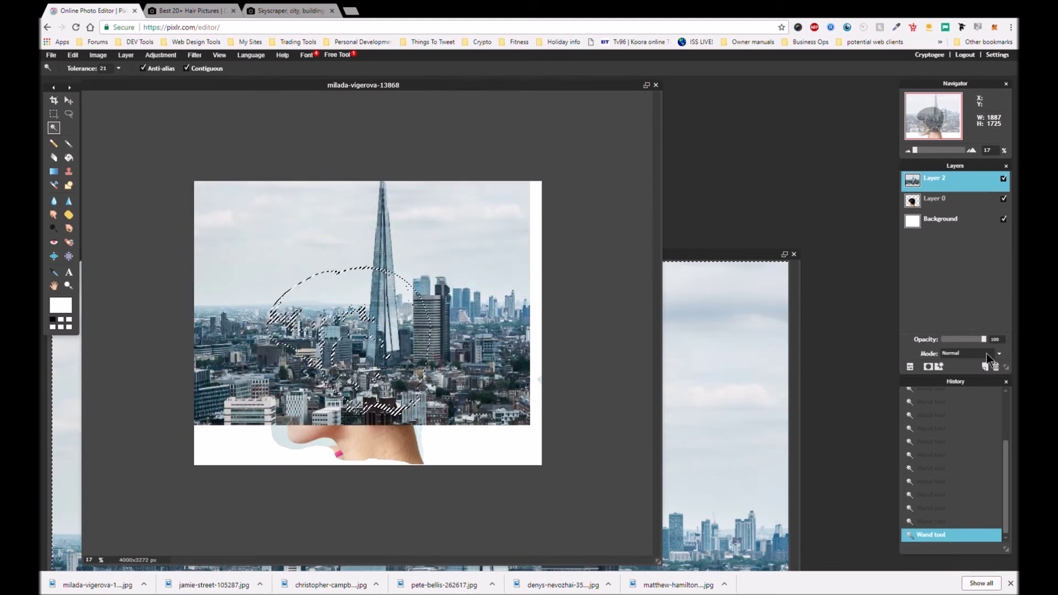
Step: Set the skyline layer's blend mode to Screen, add a layer mask from the hair selection, and deselect all
click(987, 354)
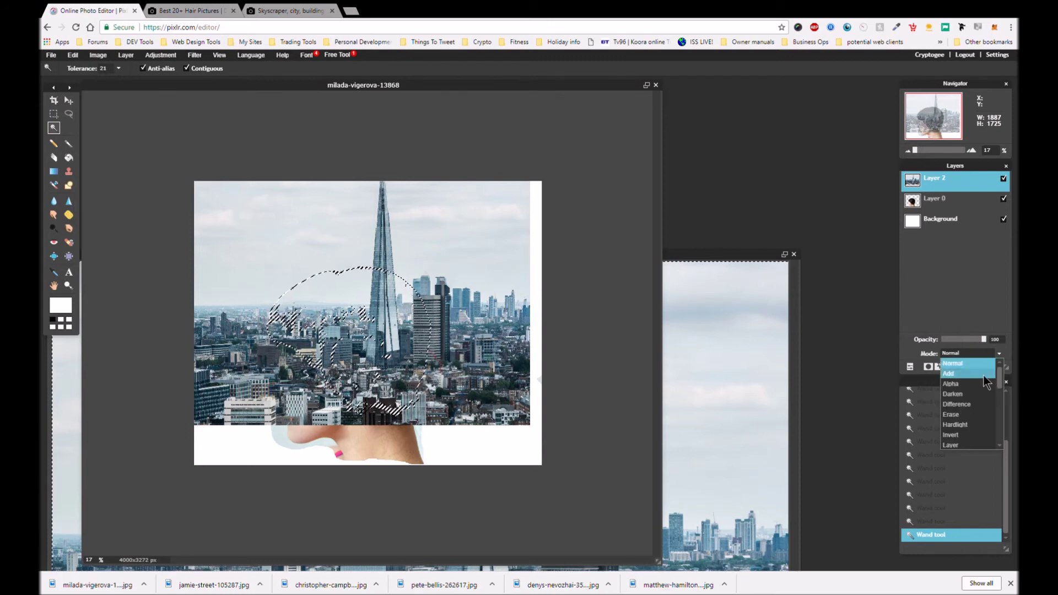
scroll(983, 384, down, 2)
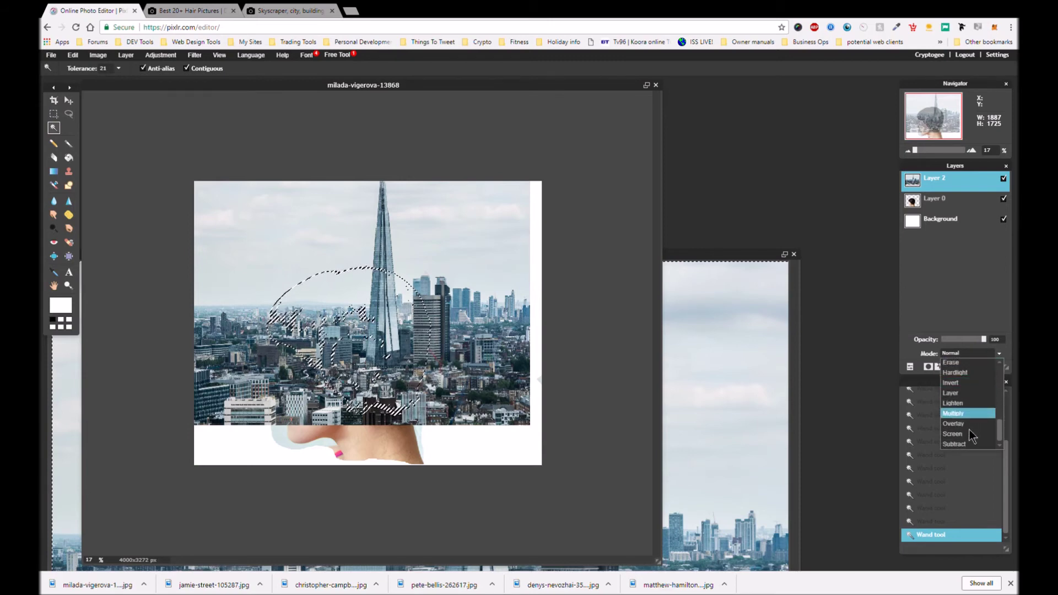
click(970, 435)
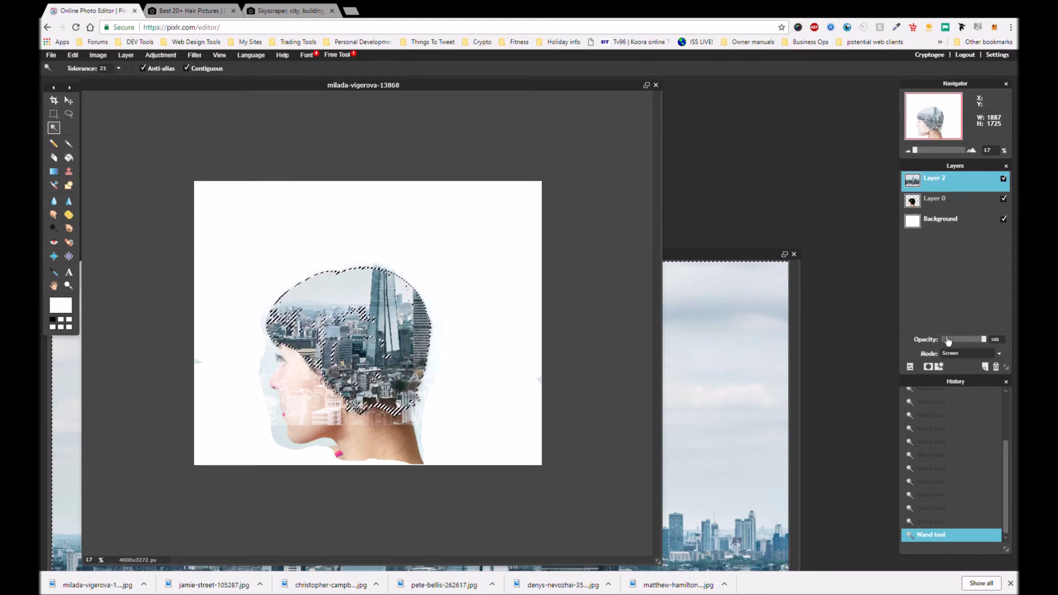
key(ctrl+d)
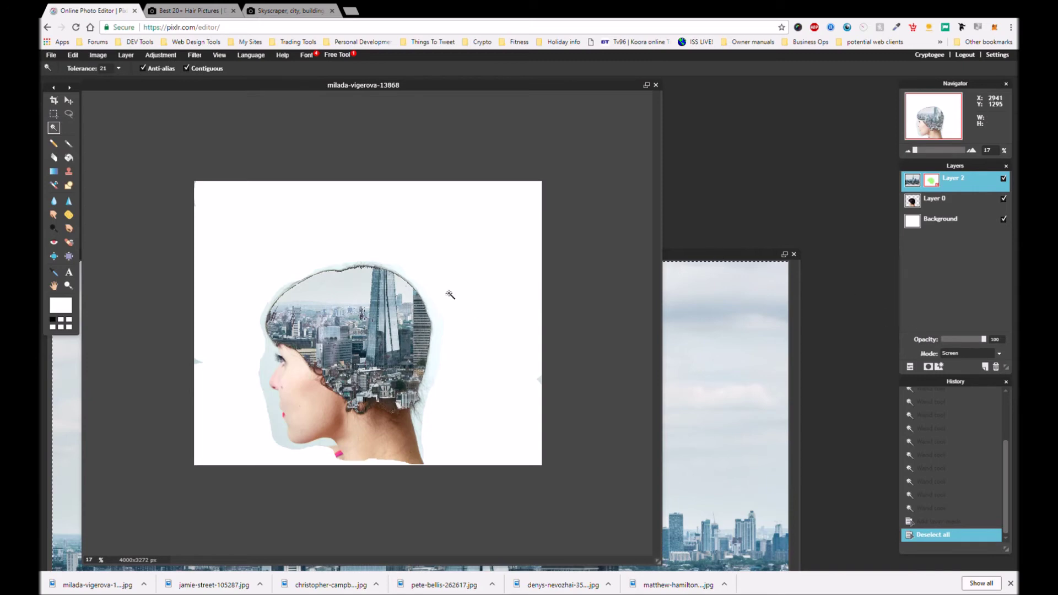
Step: Brush the skyline layer's mask along the head's crown and forehead edge with the hard round 200 brush, undoing the stroke over the face
click(68, 143)
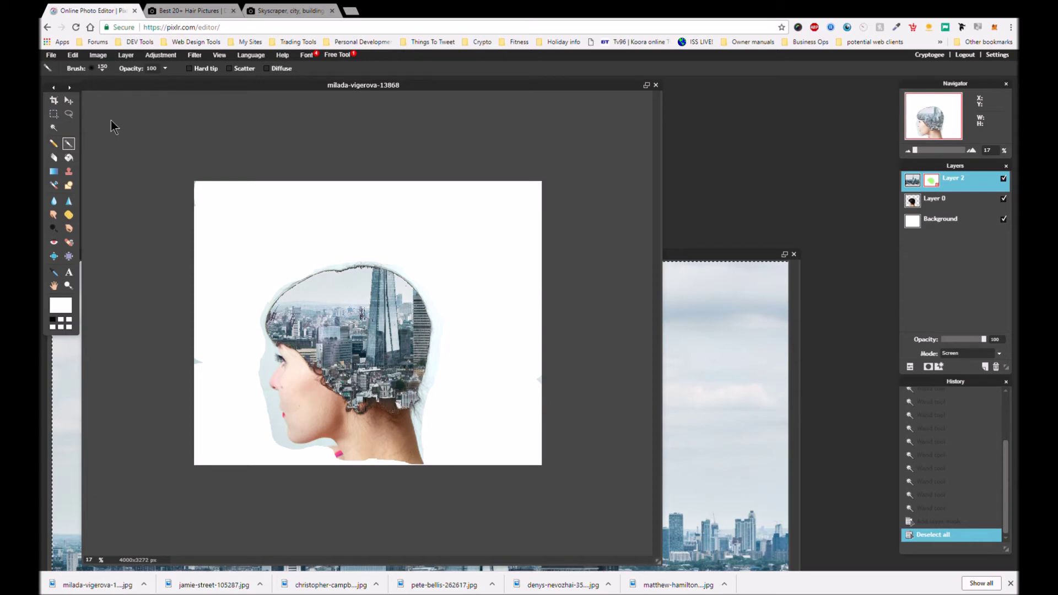
scroll(204, 236, down, 2)
scroll(203, 236, down, 1)
scroll(203, 234, up, 4)
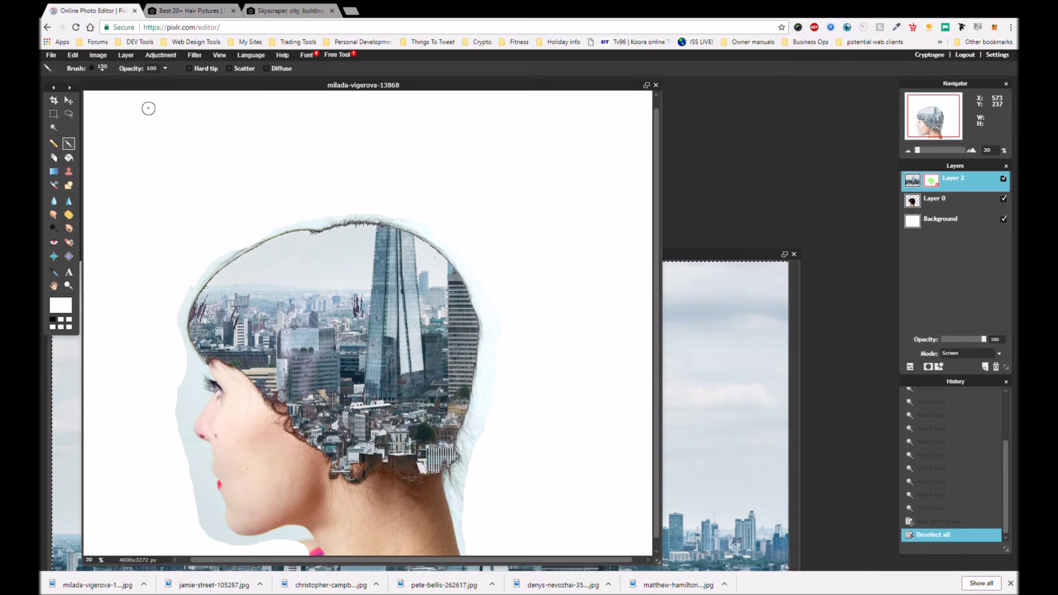
click(91, 70)
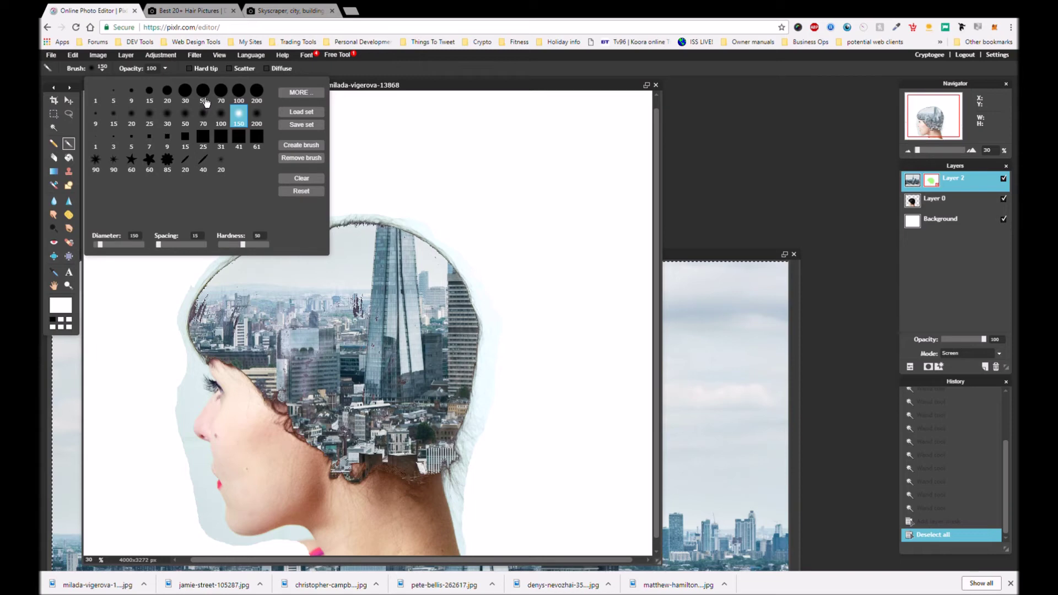
click(207, 101)
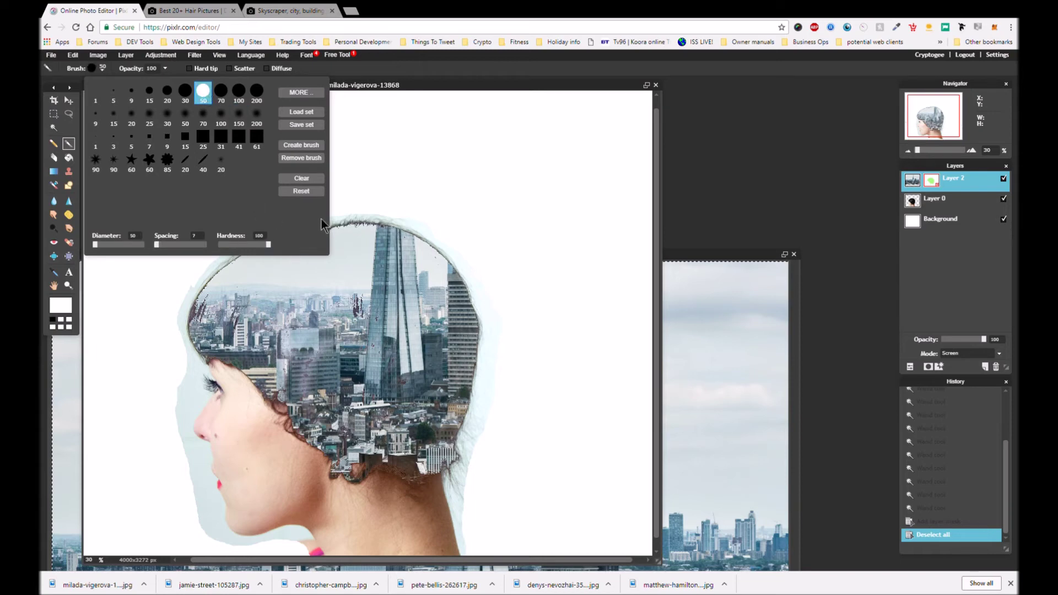
click(257, 94)
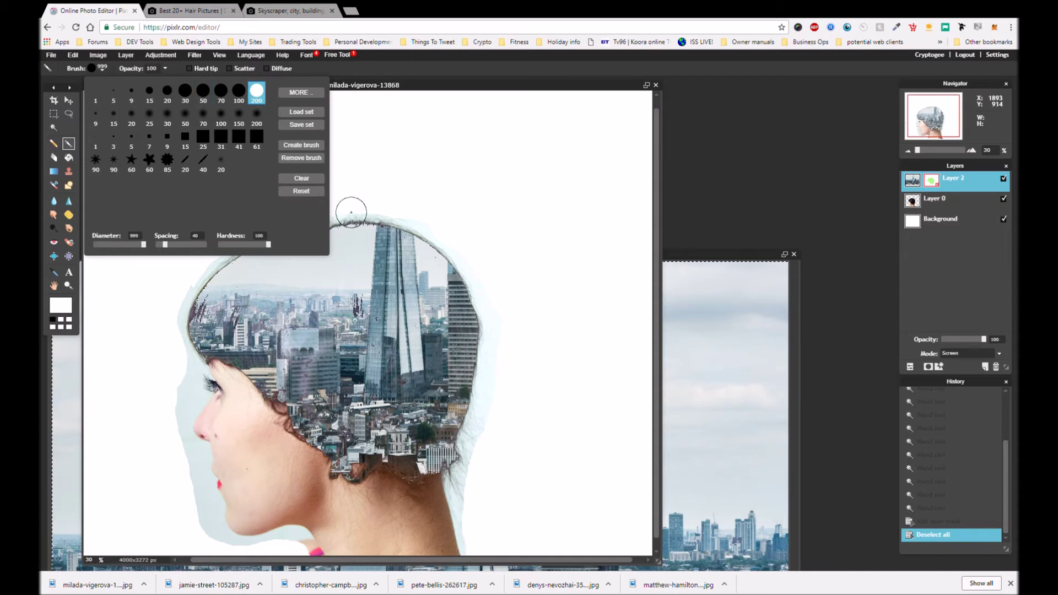
drag(351, 212, 385, 208)
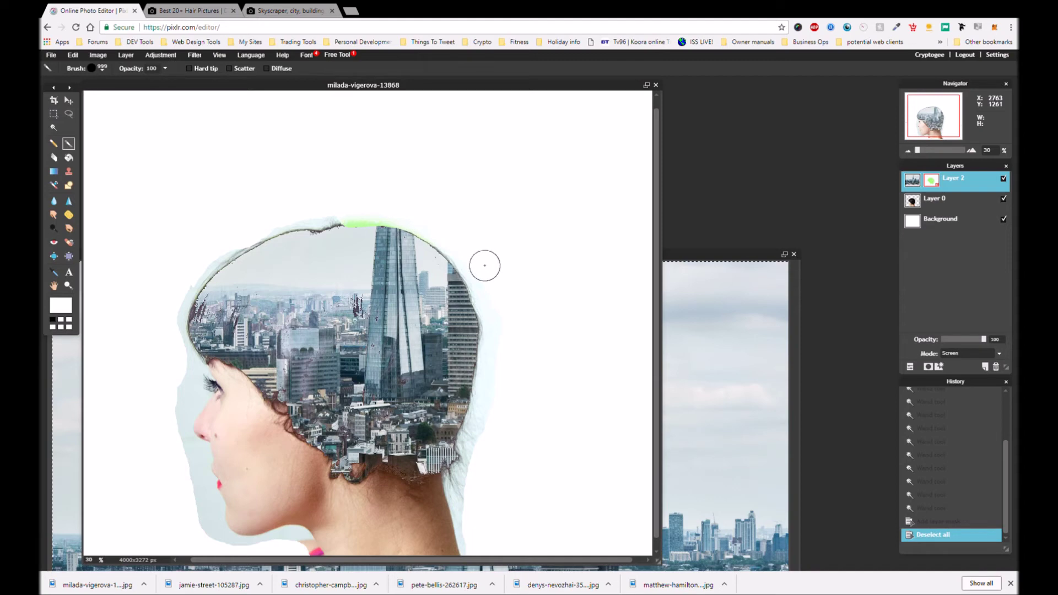
mouse_move(259, 182)
mouse_down()
mouse_move(289, 206)
mouse_move(339, 215)
mouse_move(239, 245)
mouse_move(189, 307)
mouse_move(176, 356)
mouse_move(207, 355)
mouse_move(220, 409)
mouse_move(212, 446)
mouse_up()
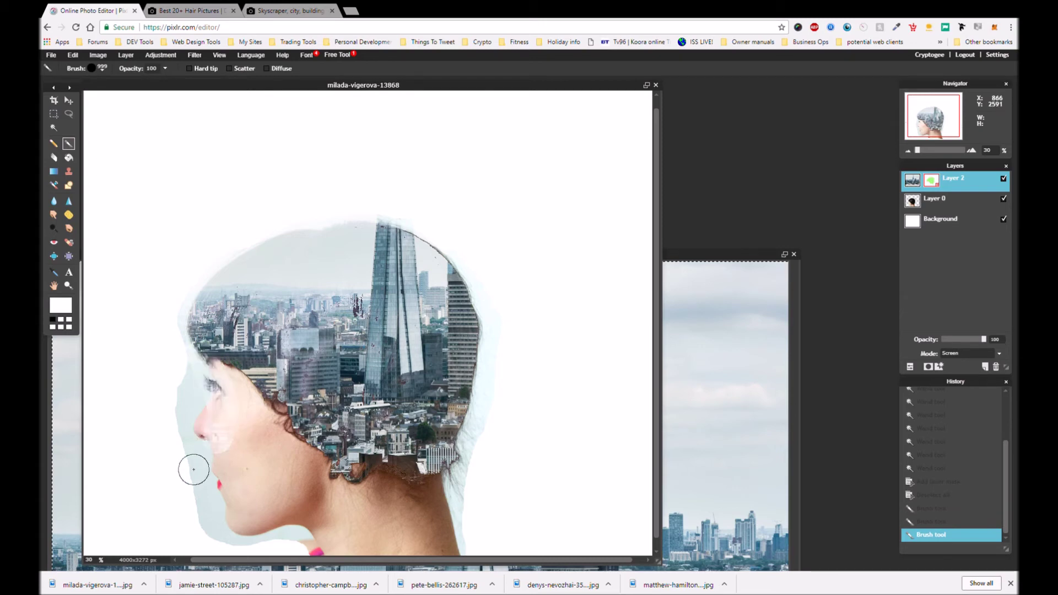
key(alt)
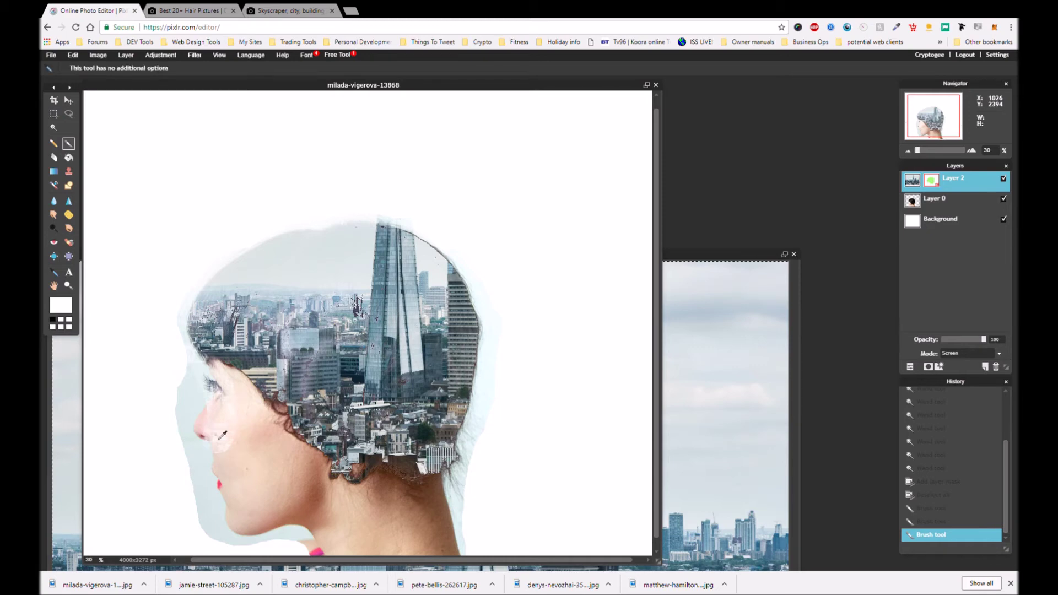
key(ctrl+z)
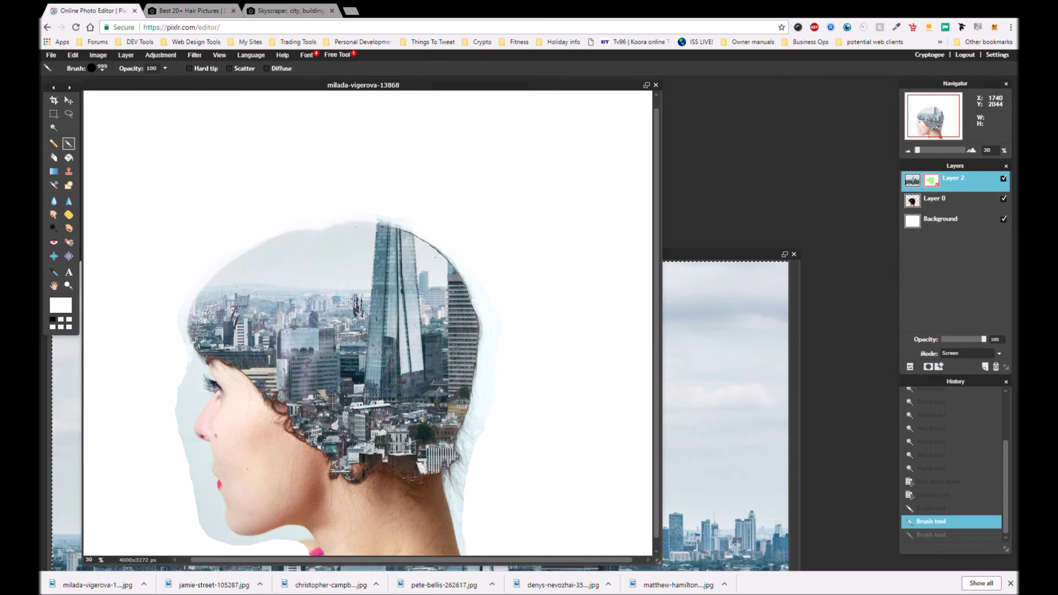
Step: Brush over the skyline mask inside the hair, covering the skyscraper, the lower hair and the dark specks beside the tower
drag(375, 322, 395, 427)
key(ctrl+z)
mouse_move(396, 345)
mouse_down()
mouse_move(412, 426)
mouse_move(407, 463)
mouse_up()
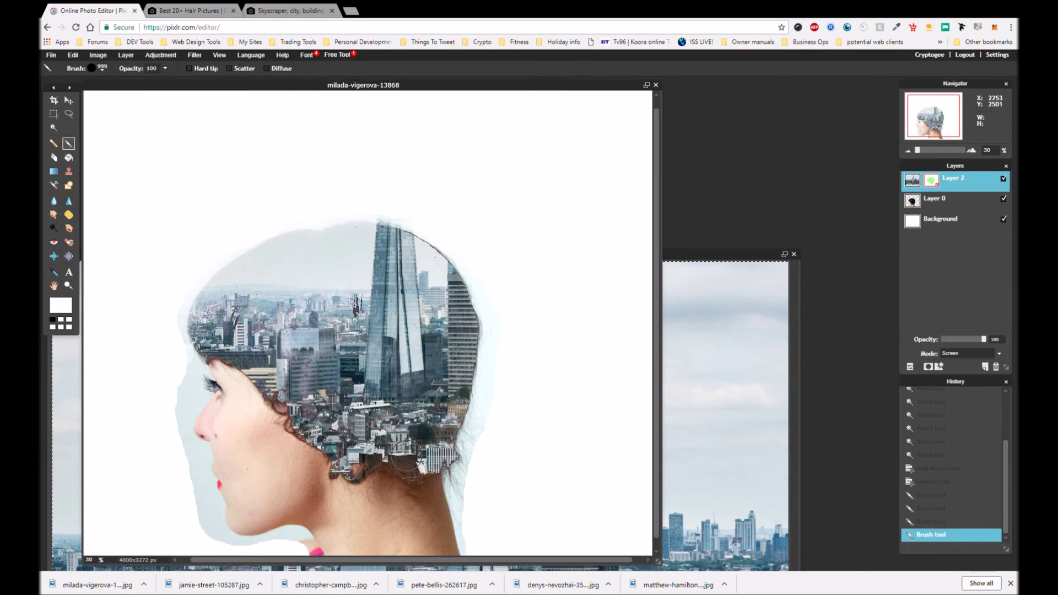
mouse_move(297, 402)
mouse_down()
mouse_move(354, 437)
mouse_move(360, 472)
mouse_up()
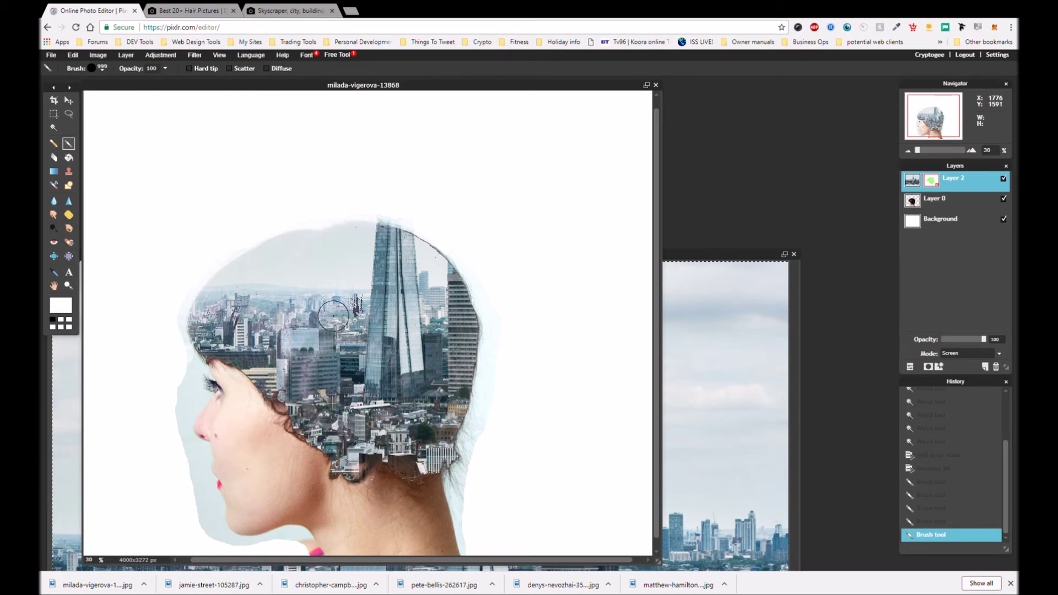
drag(355, 296, 353, 342)
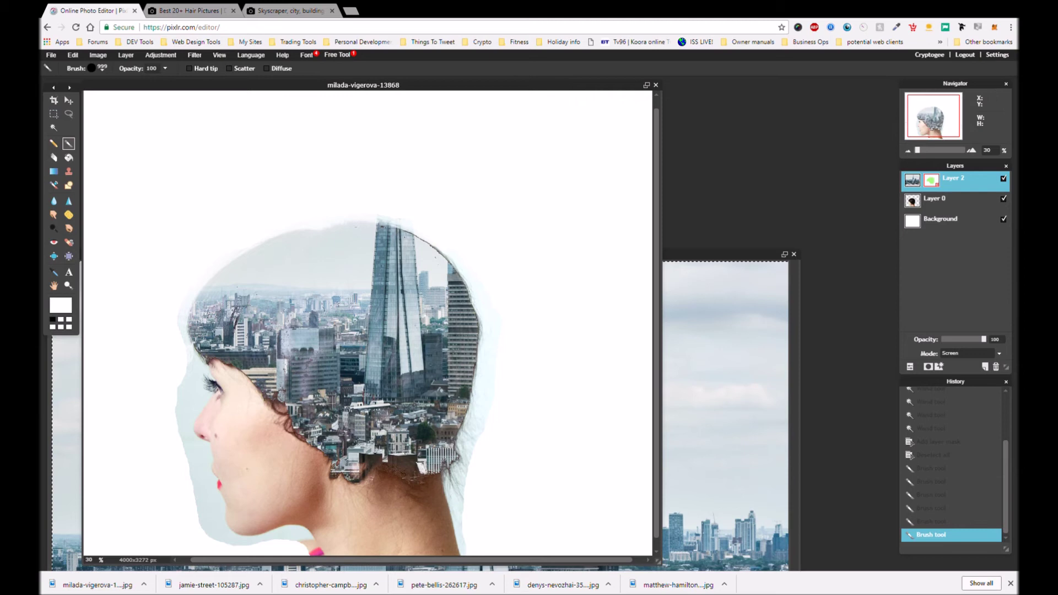
scroll(366, 249, up, 2)
scroll(373, 254, down, 3)
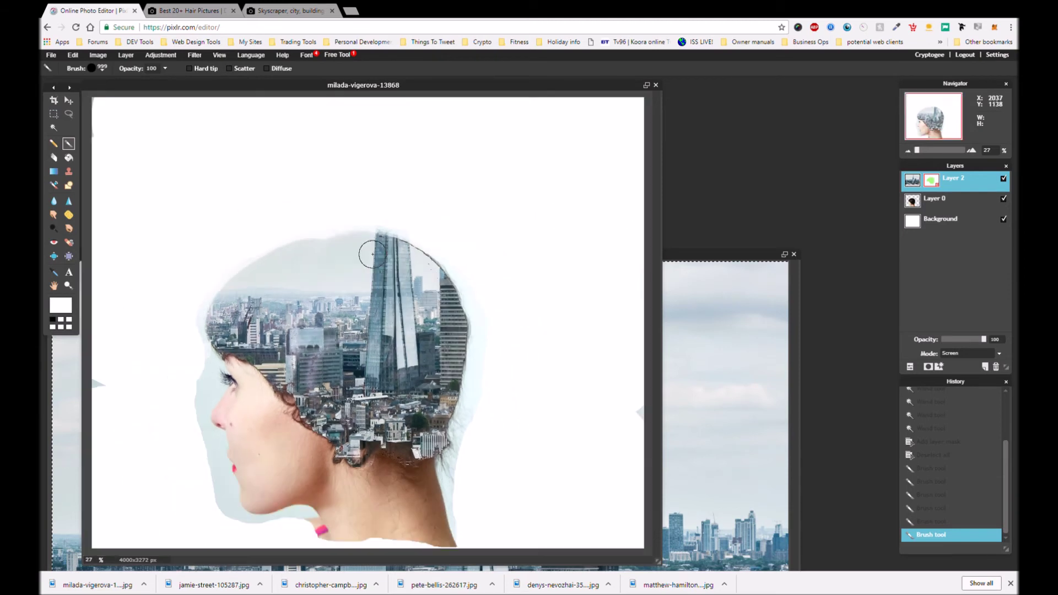
scroll(373, 254, down, 1)
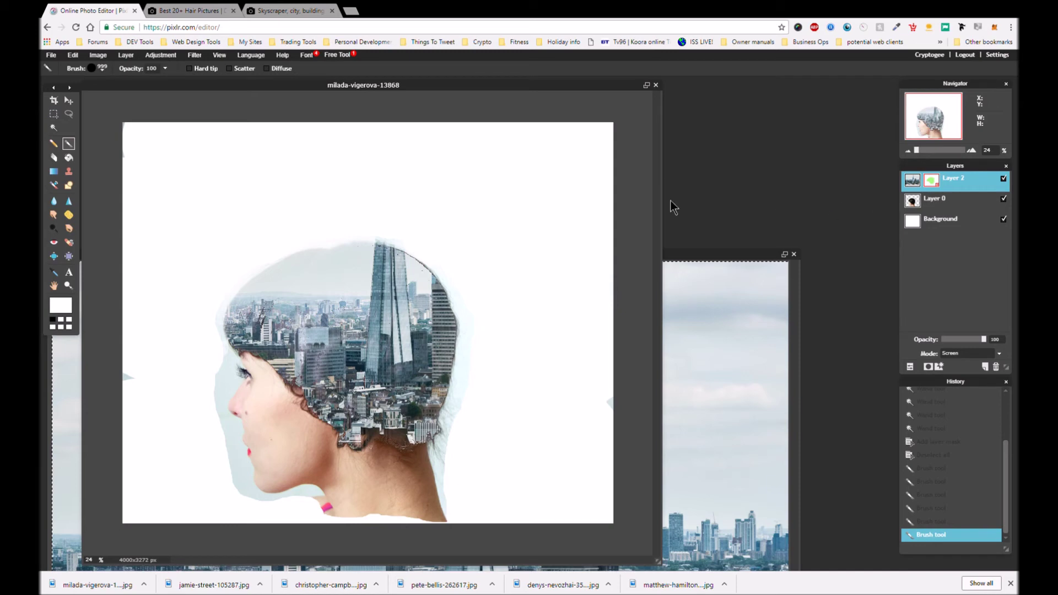
click(171, 57)
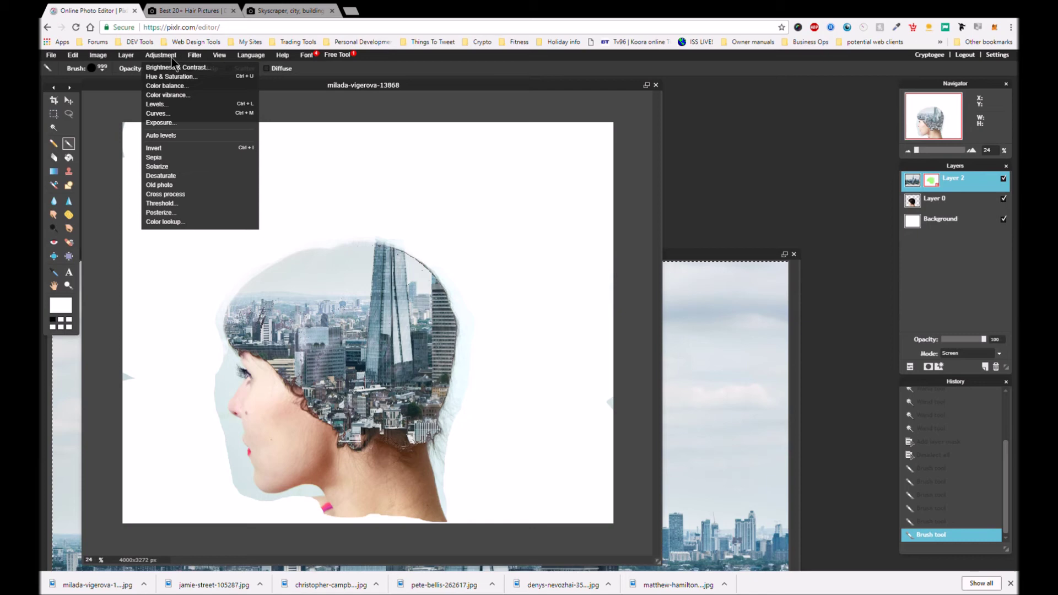
click(149, 104)
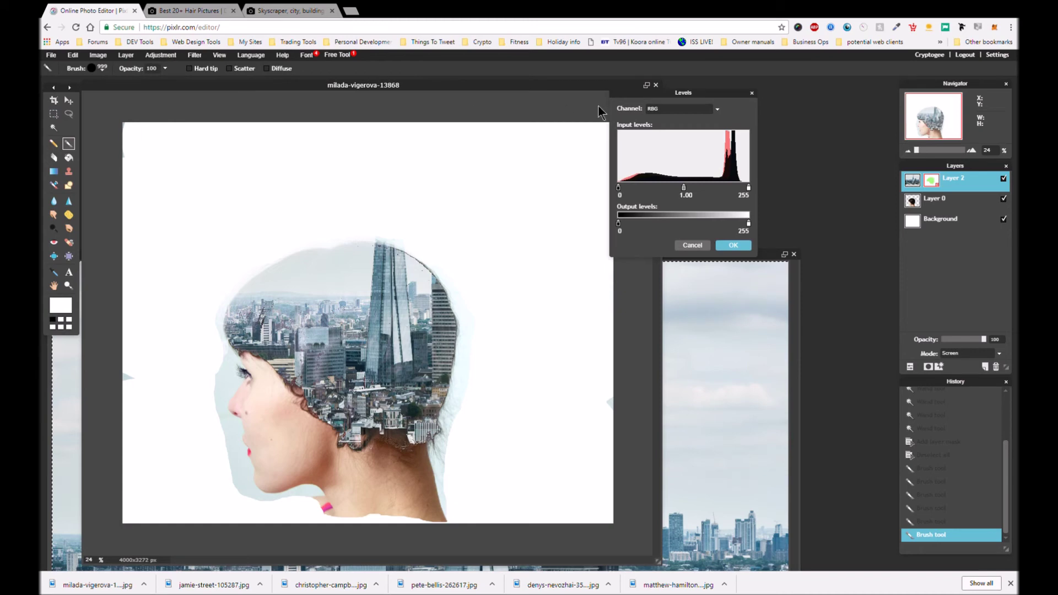
click(694, 245)
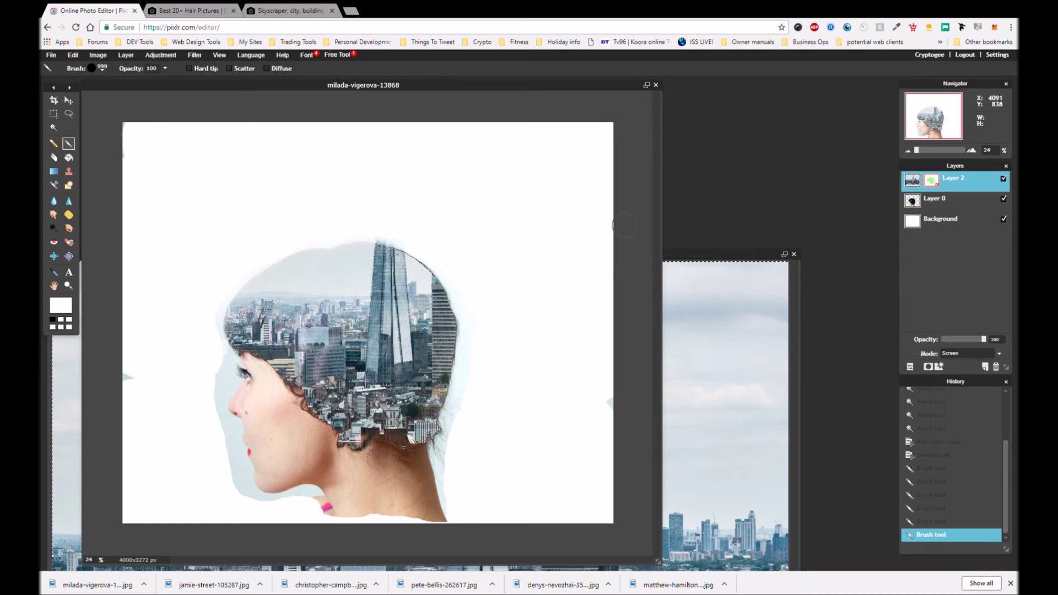
Step: Increase the skyline layer's color vibrance and apply the adjustment
click(162, 56)
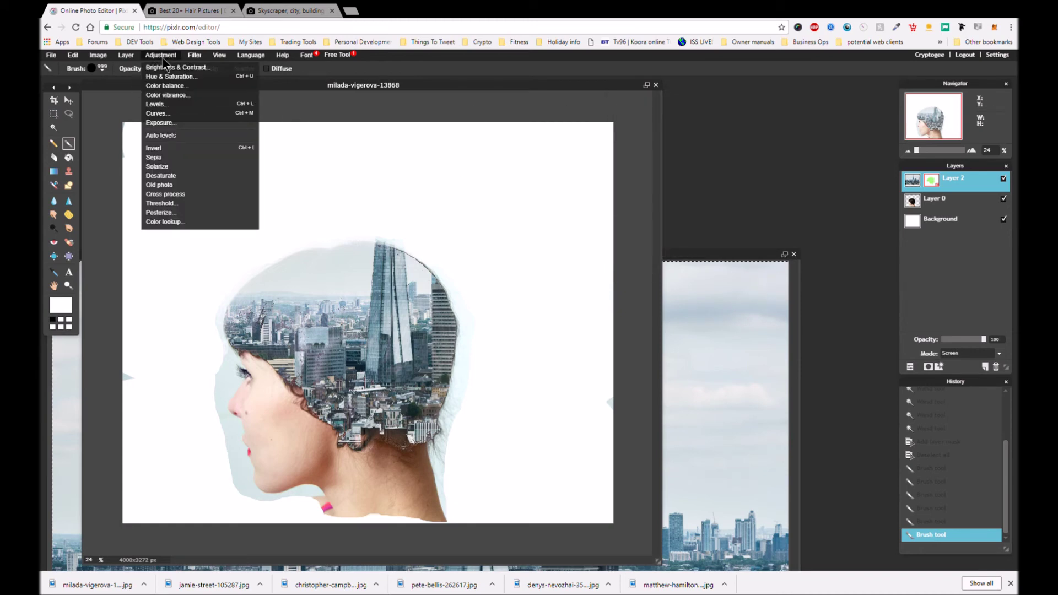
click(161, 94)
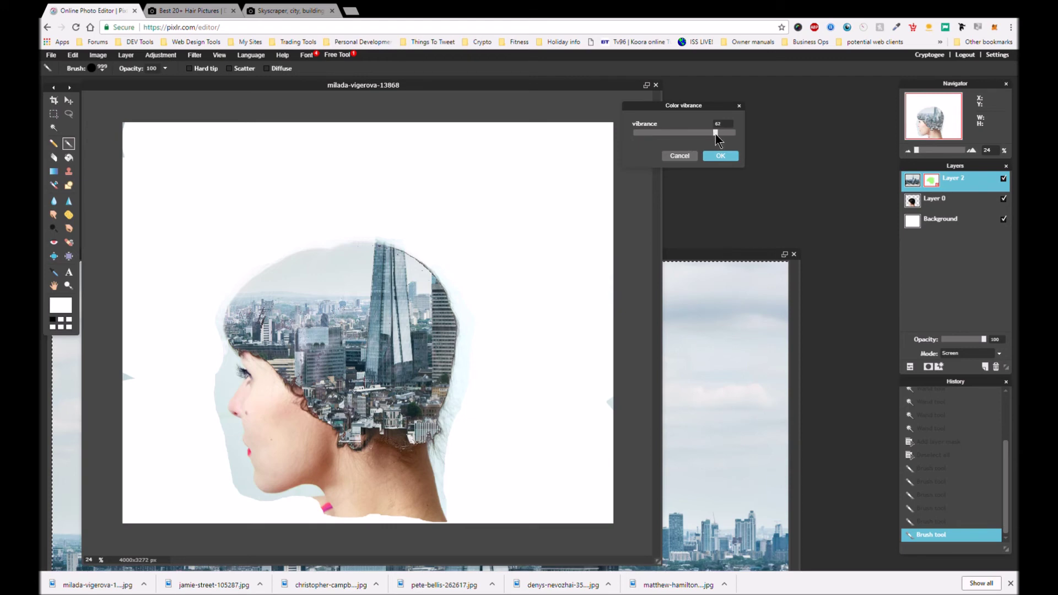
drag(710, 133, 710, 133)
click(720, 157)
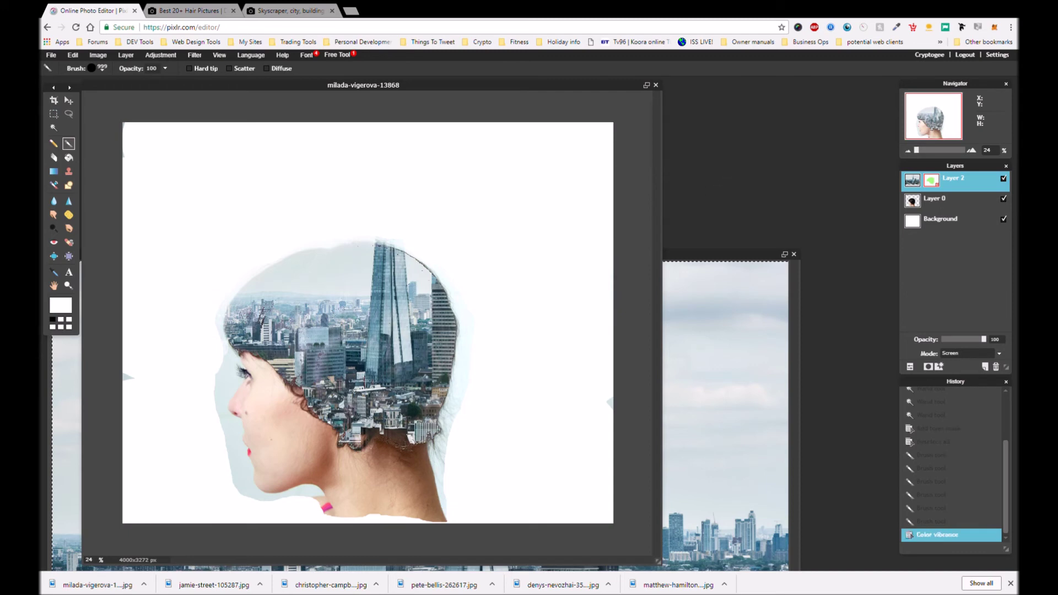
click(161, 56)
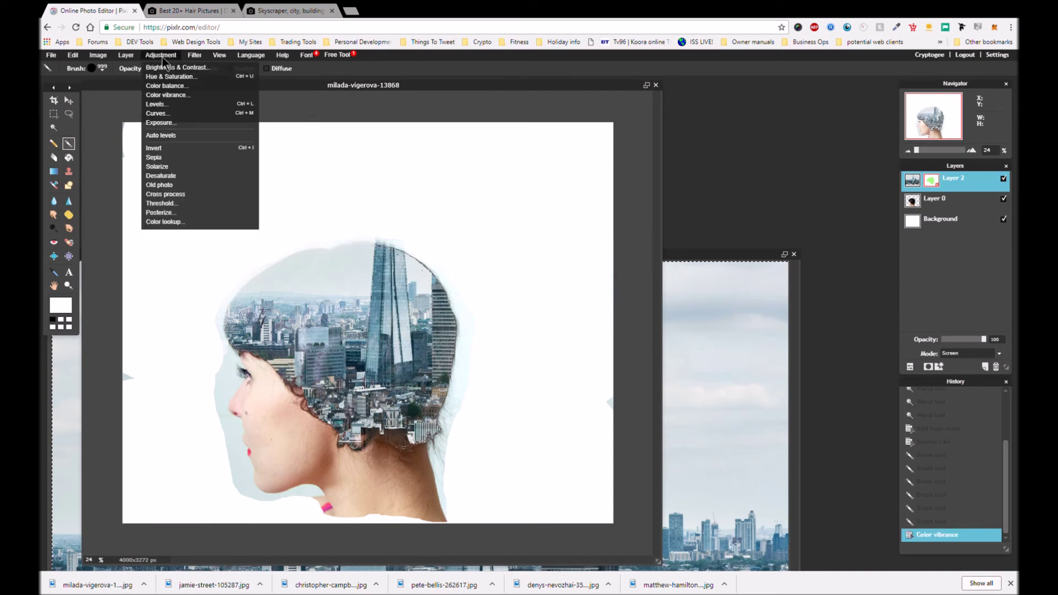
click(166, 85)
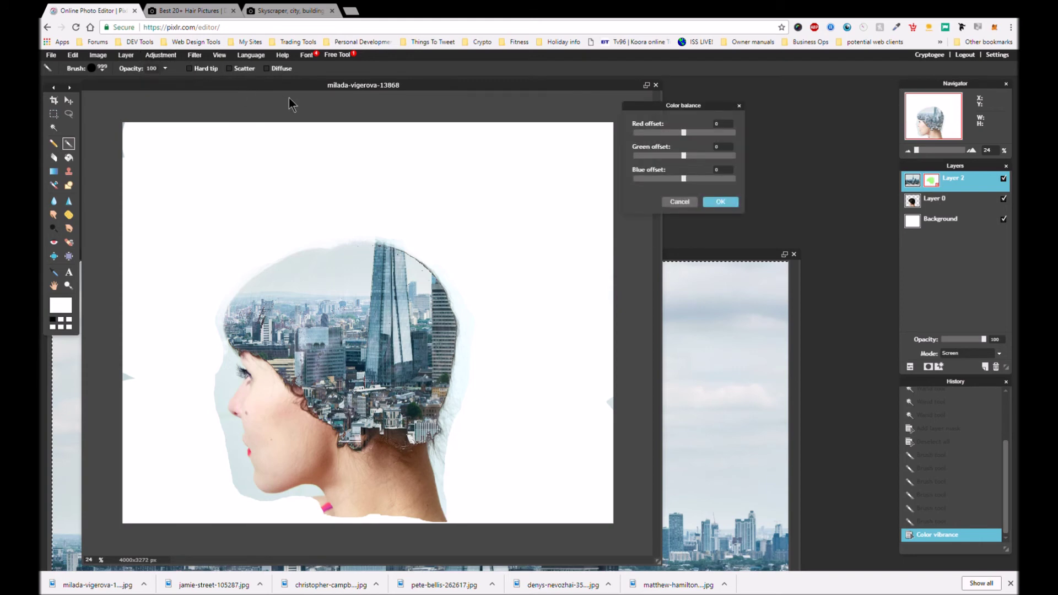
click(669, 203)
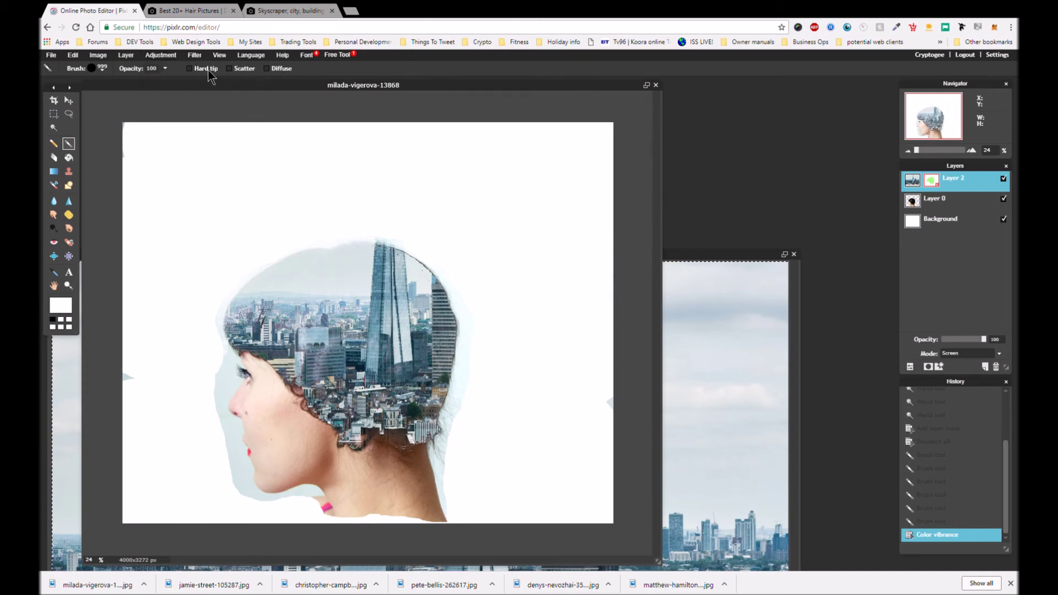
click(171, 58)
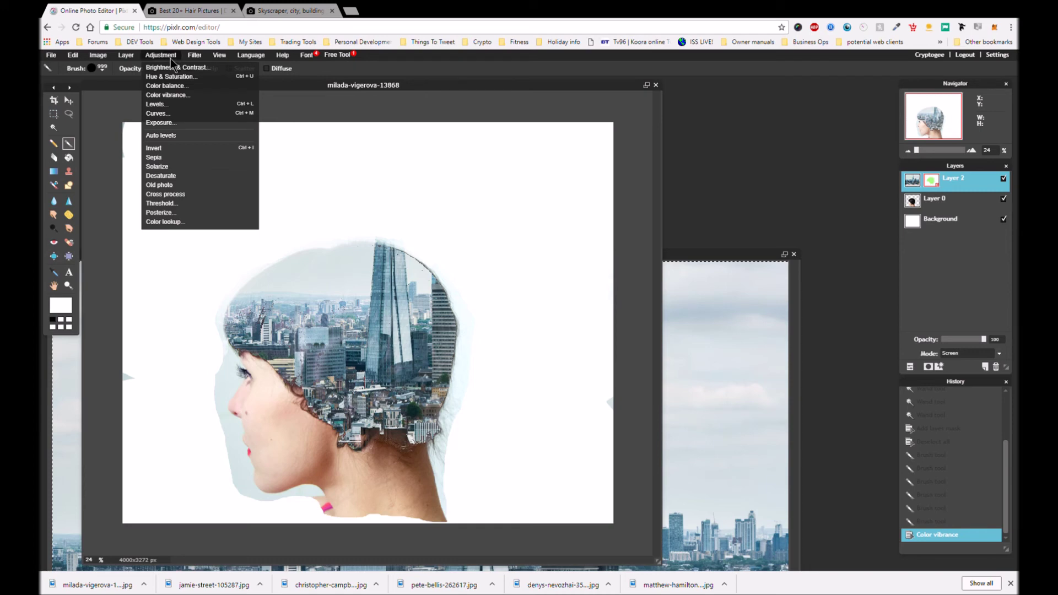
click(164, 123)
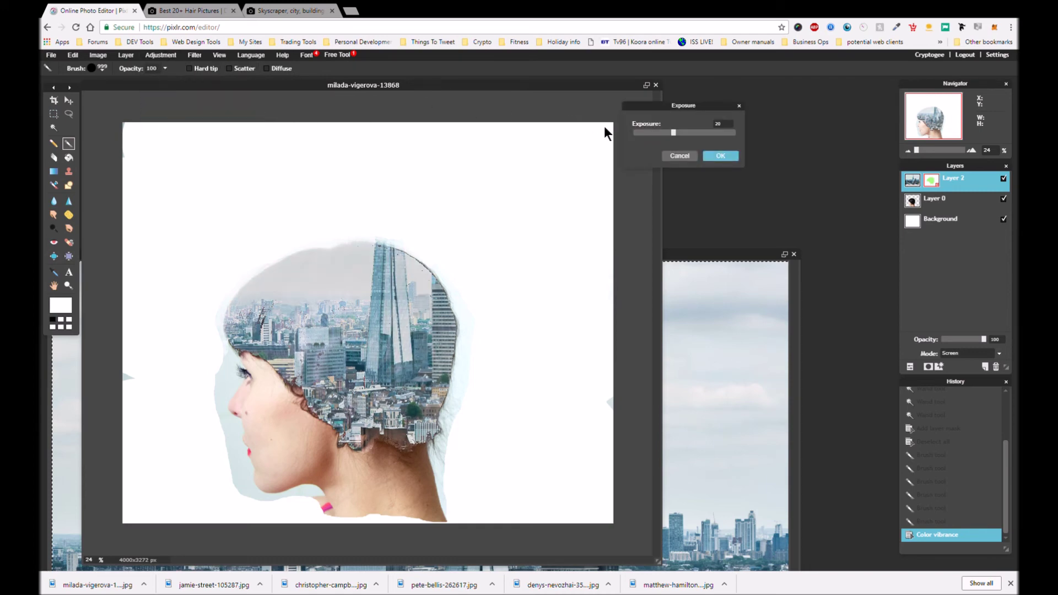
drag(673, 133, 668, 142)
click(672, 159)
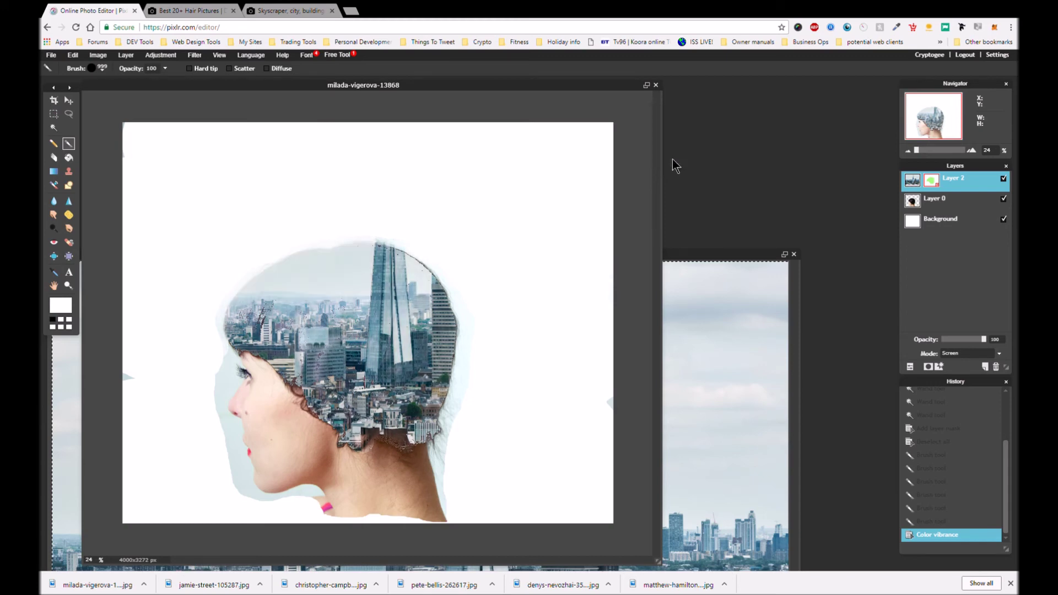
Step: Raise the skyline layer's saturation to 16 with a Hue & Saturation adjustment
click(163, 57)
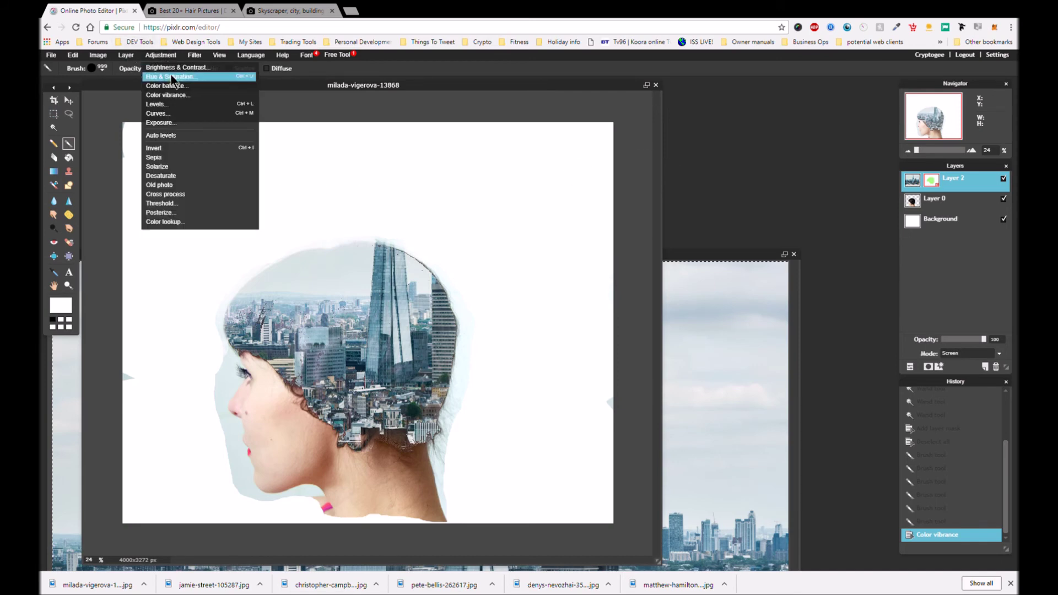
click(172, 77)
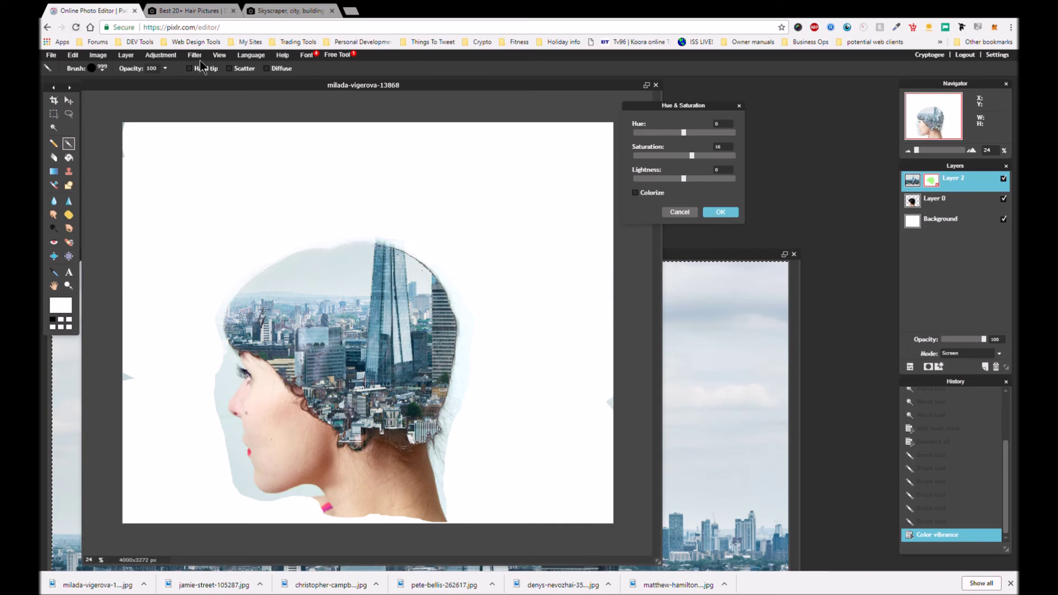
click(720, 212)
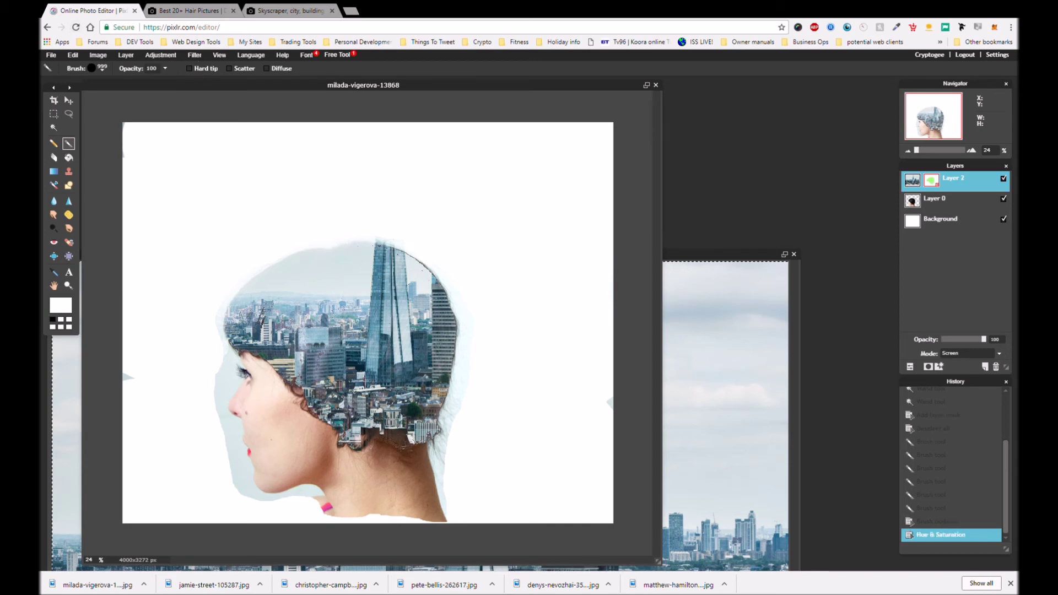
Step: Apply a Curves adjustment with the Country preset to the skyline layer
click(159, 56)
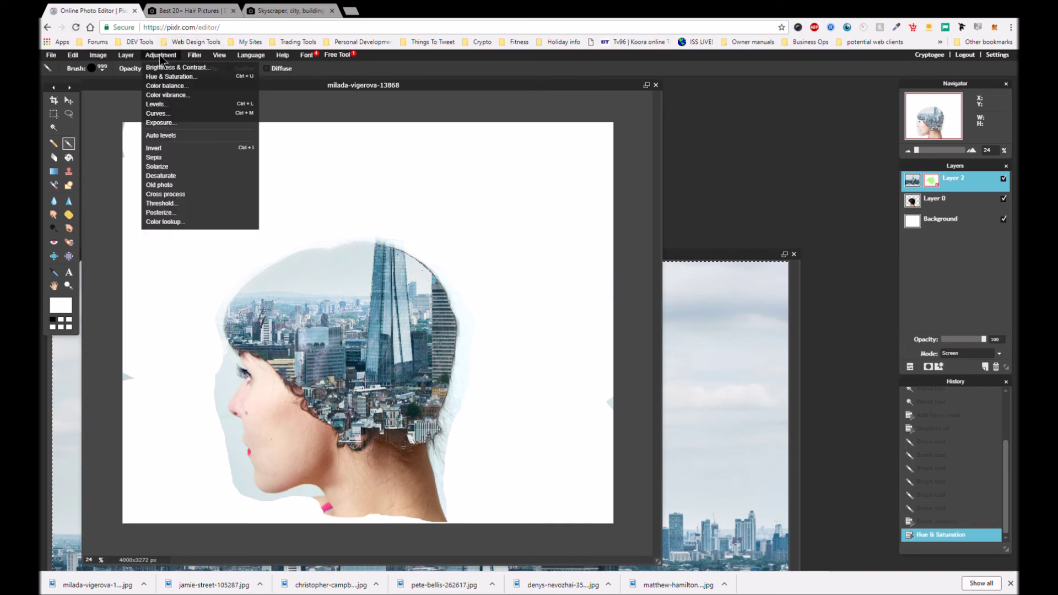
click(168, 116)
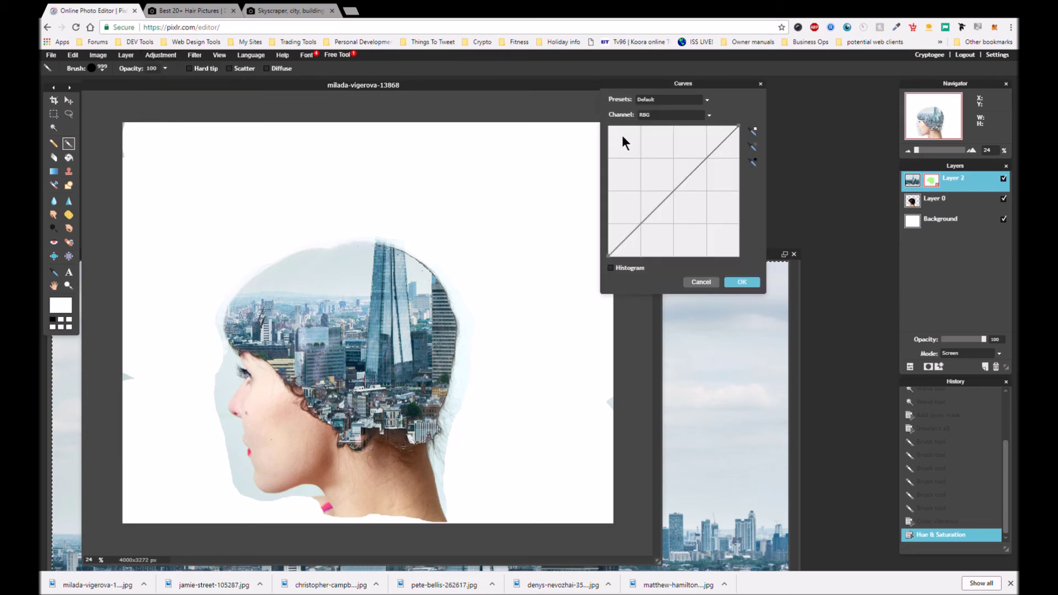
click(706, 101)
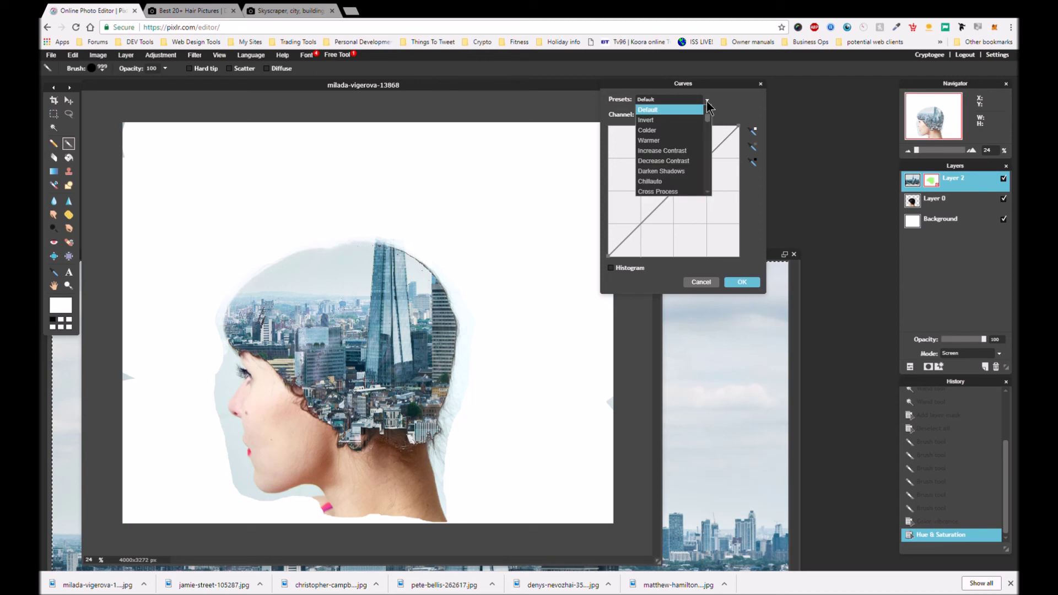
scroll(666, 150, down, 5)
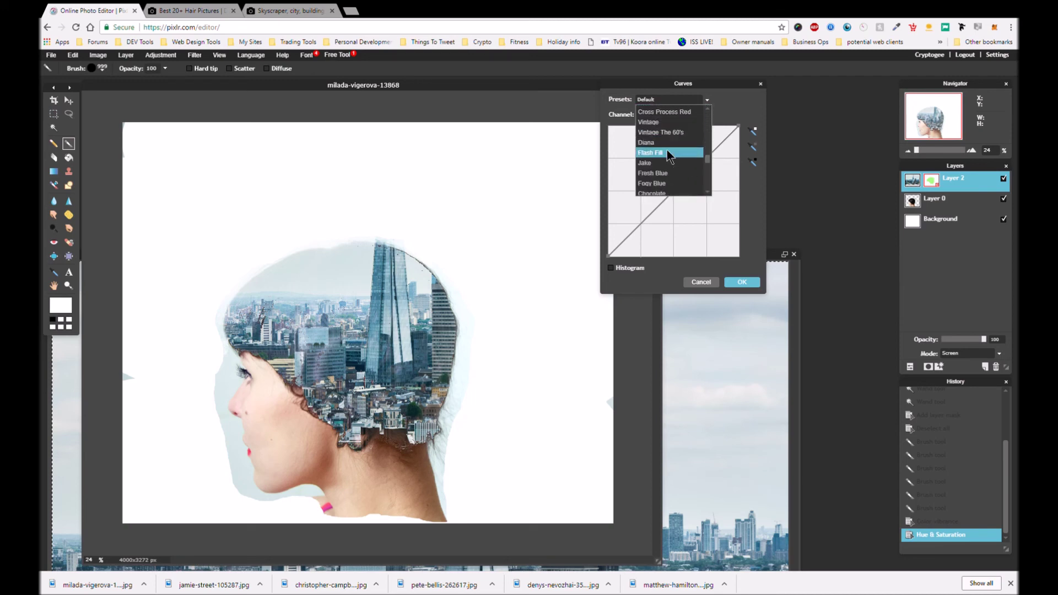
scroll(668, 157, down, 1)
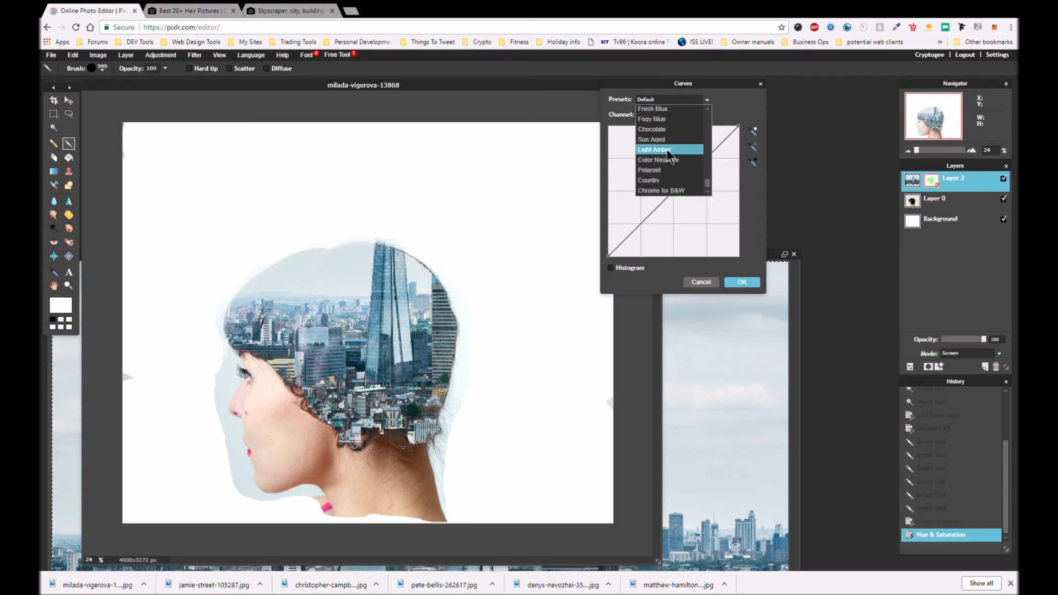
click(659, 181)
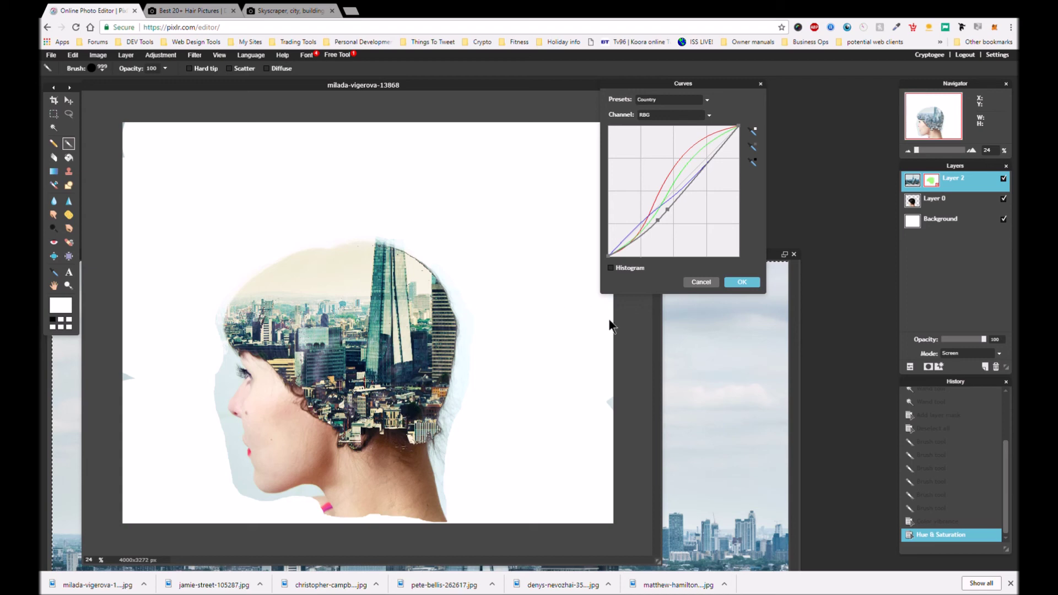
click(742, 282)
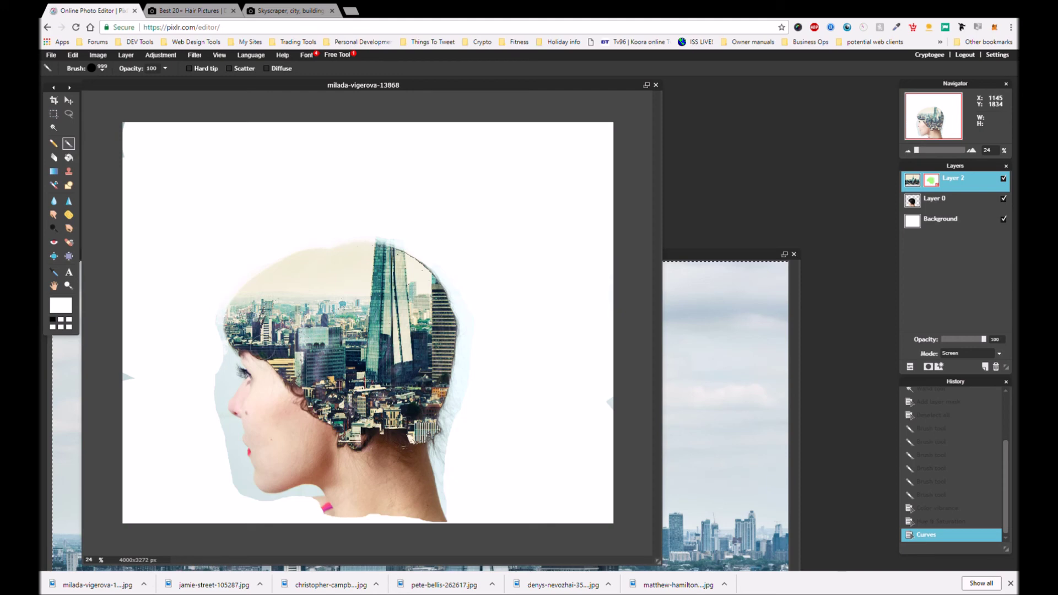
Step: Brush the skyline mask along the lower hairline, from beside the forehead down to the curls at the neck
drag(281, 368, 325, 409)
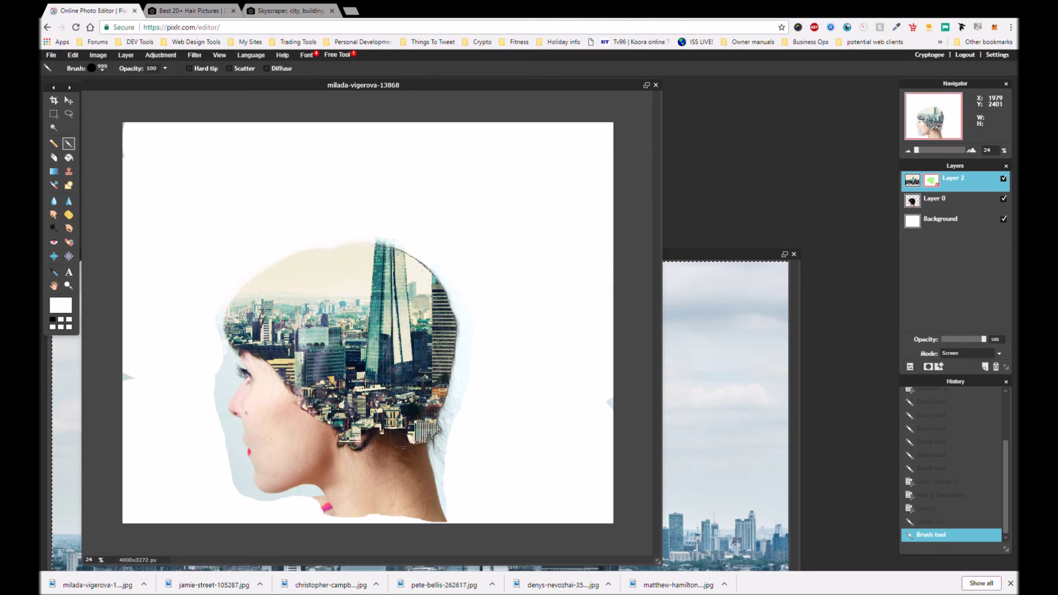
drag(374, 424, 356, 436)
Step: Make the portrait layer active and switch the Lasso tool to polygonal mode, clearing the small trial selection at the forehead
click(934, 207)
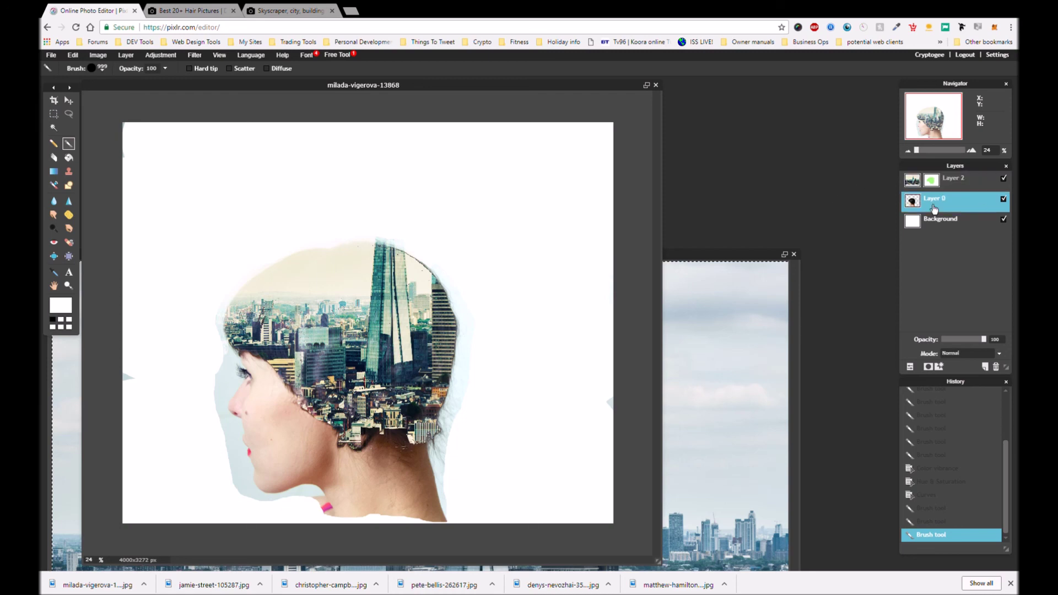
click(68, 114)
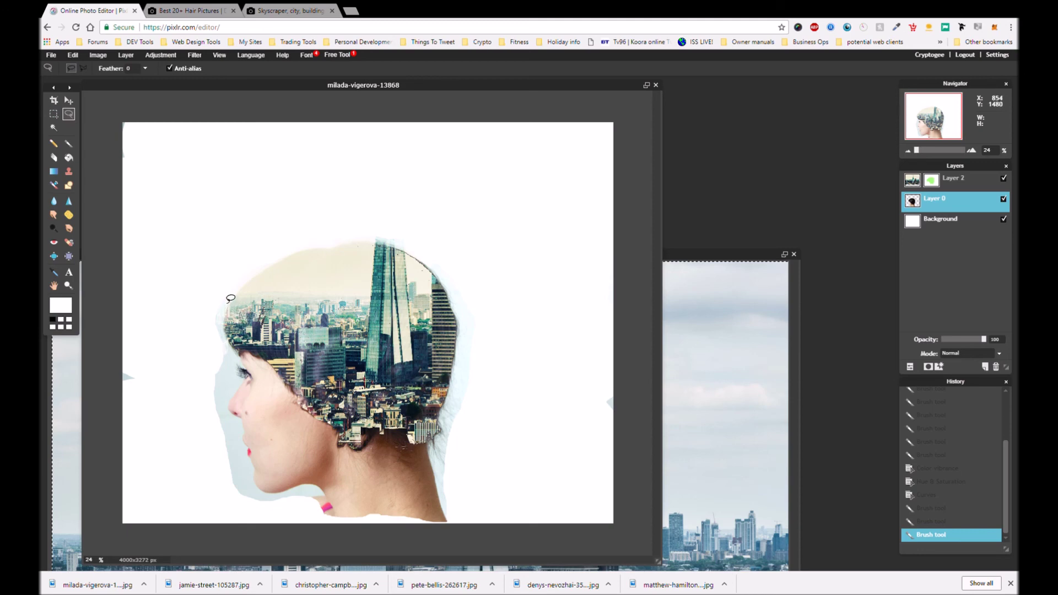
click(230, 300)
click(227, 309)
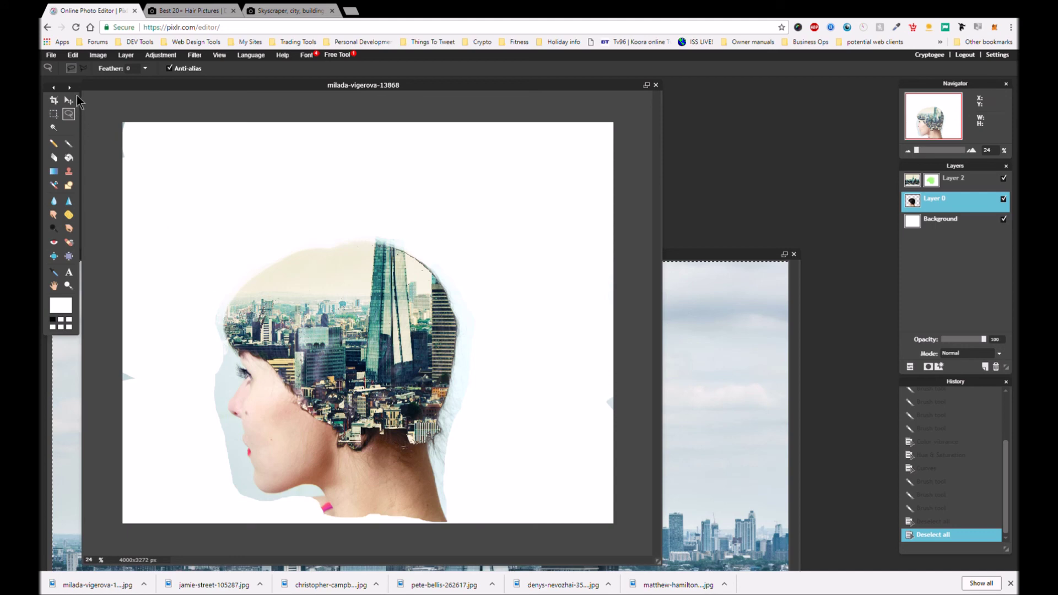
click(83, 69)
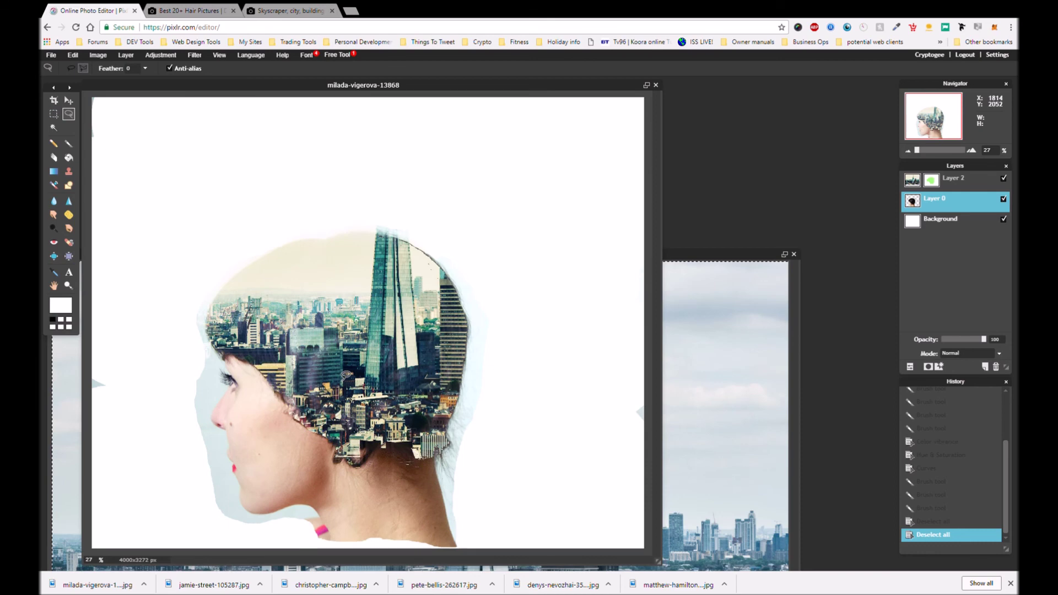
scroll(346, 374, down, 1)
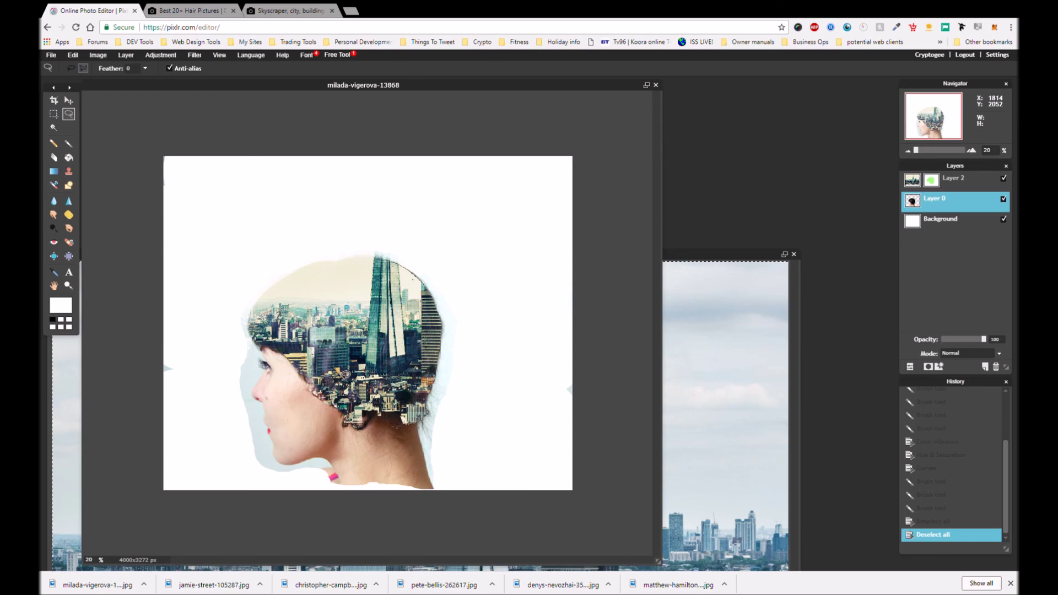
scroll(346, 375, up, 1)
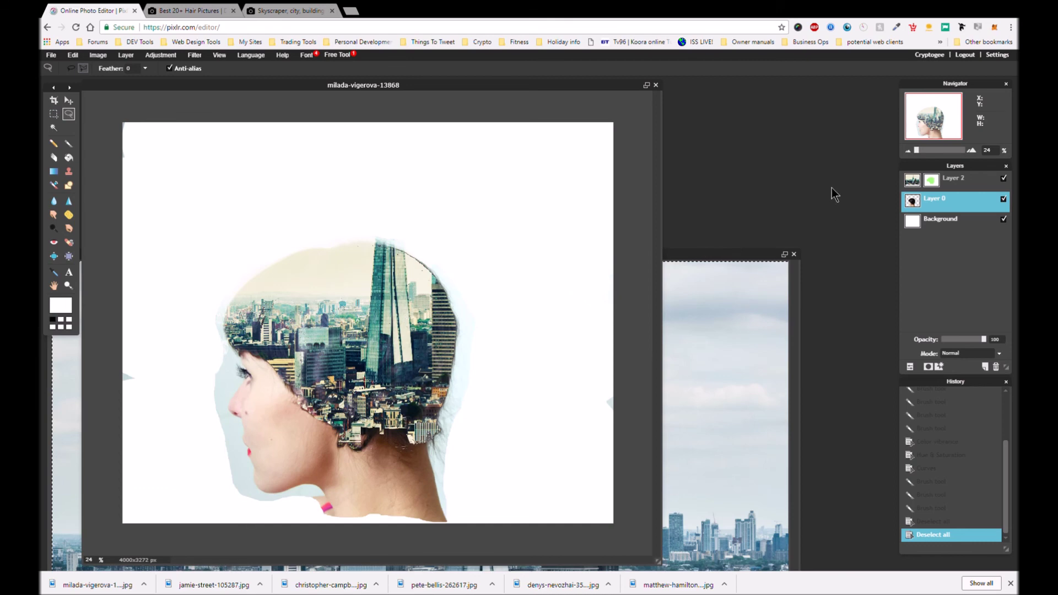